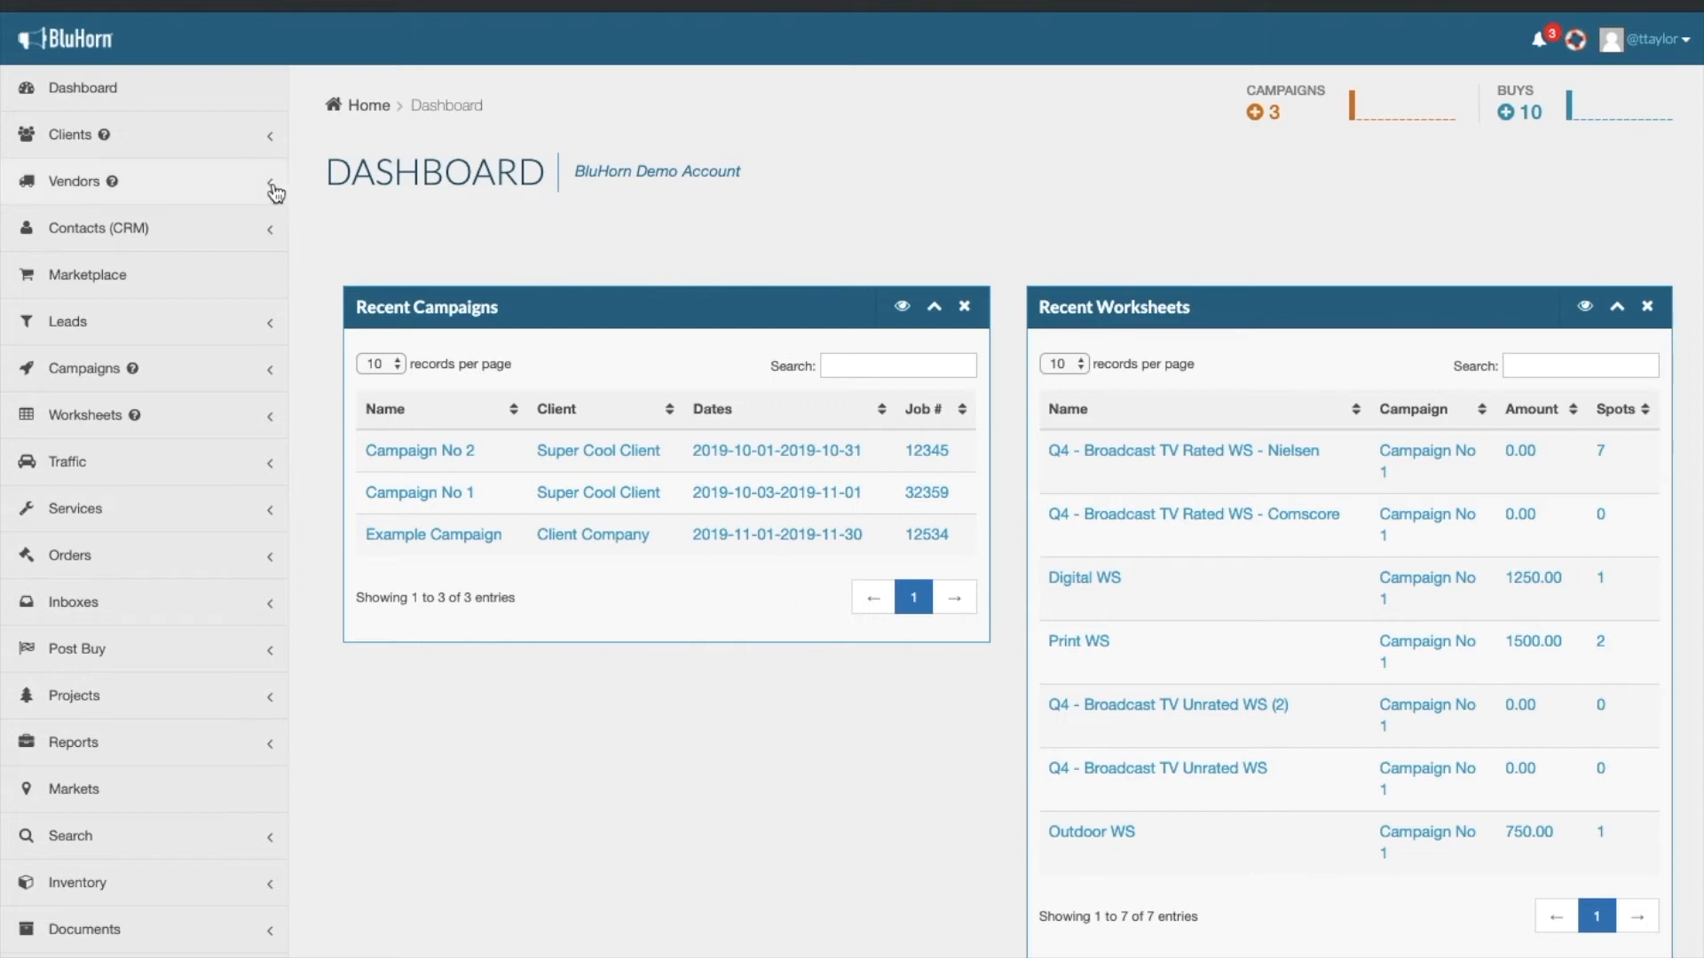
Expand the Vendors menu in the BluHorn dashboard sidebar
{"action": "left_click", "coordinate": [275, 188]}
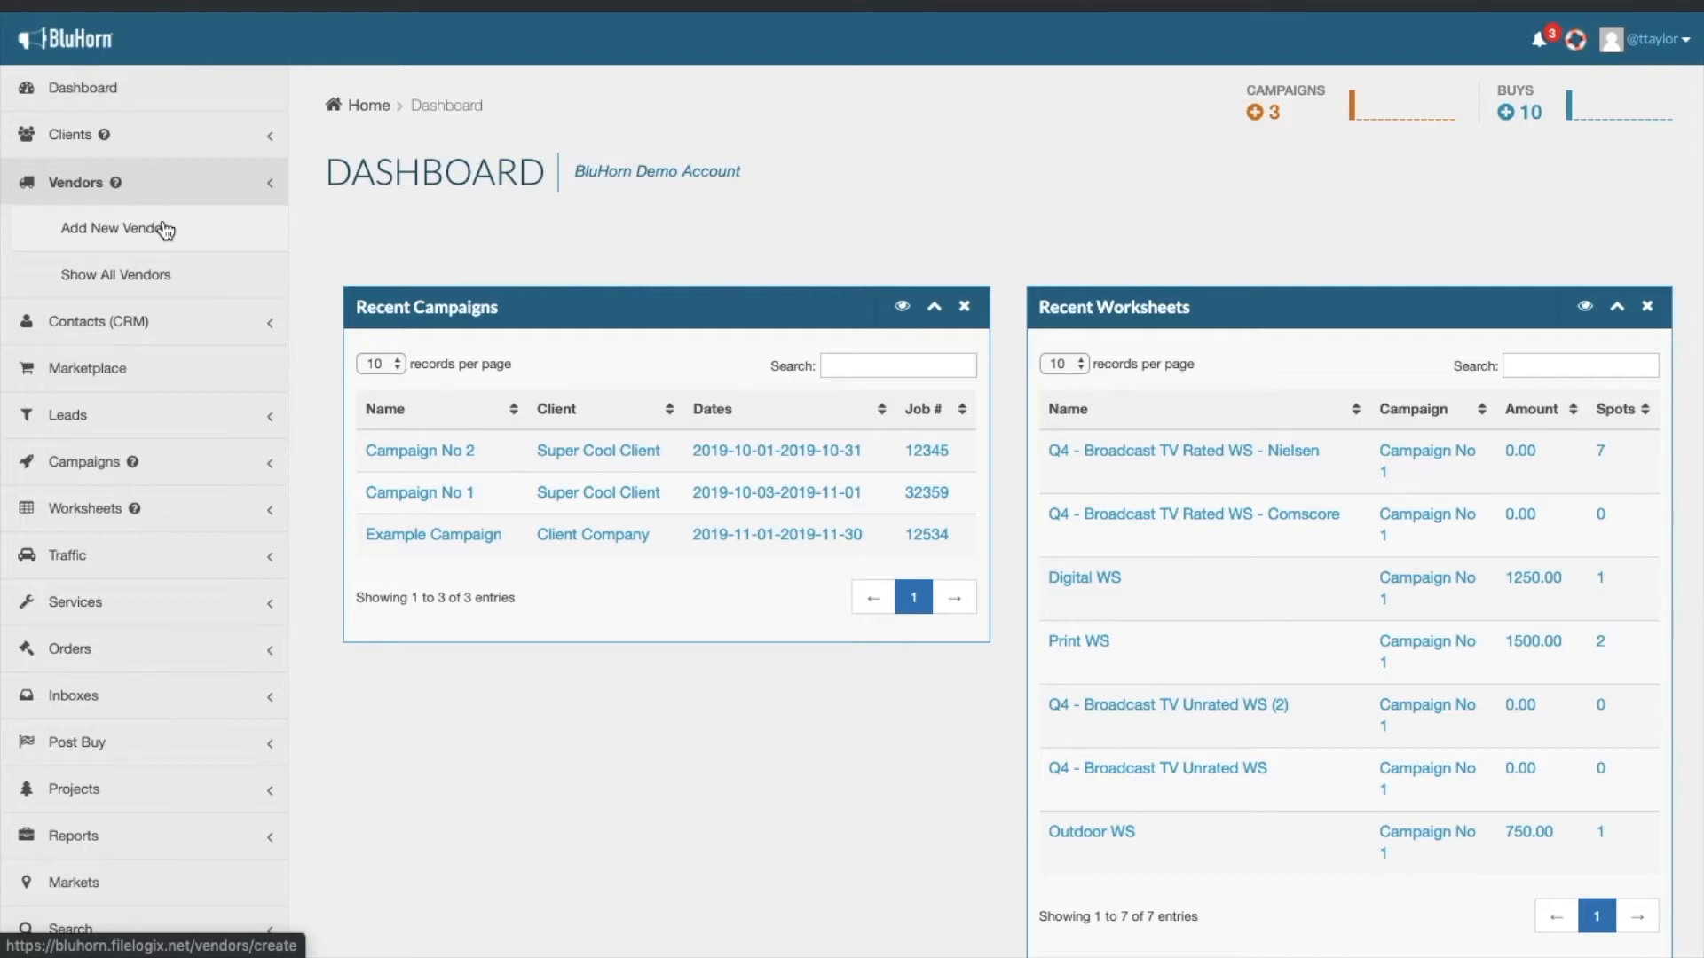
Start an Add New Vendor form with type Broadcast TV - Rated, named 'Example Broadcast TV Rated Vendor'
{"action": "left_click", "coordinate": [165, 229]}
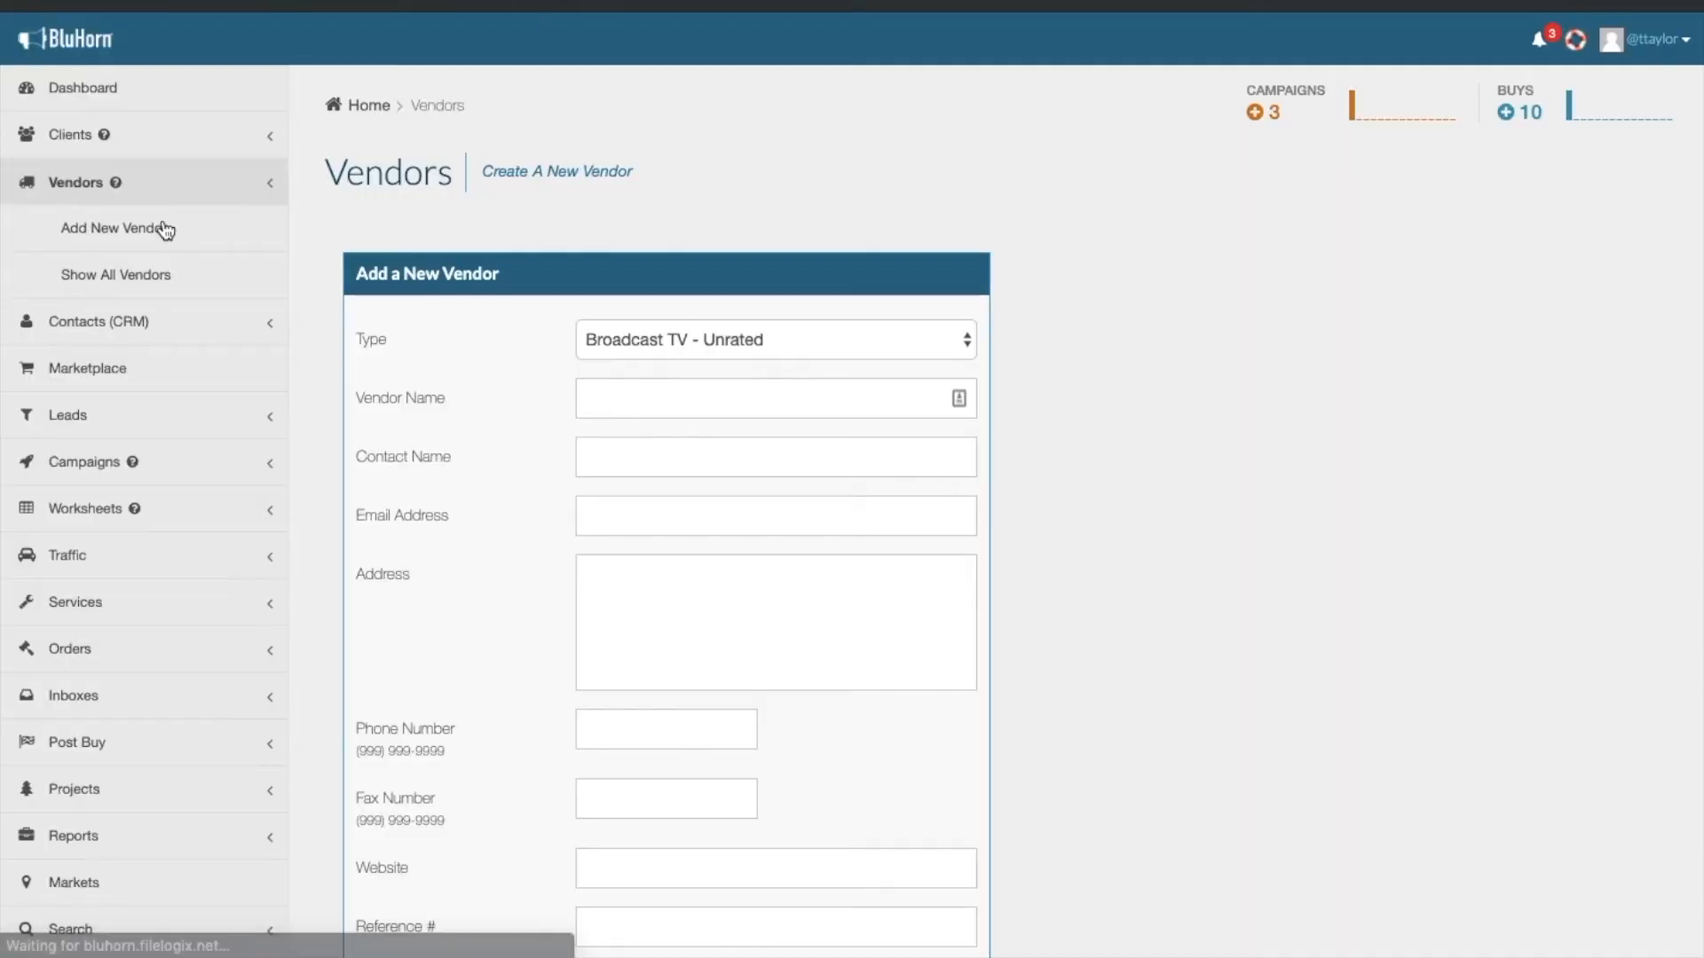
{"action": "left_click", "coordinate": [844, 339]}
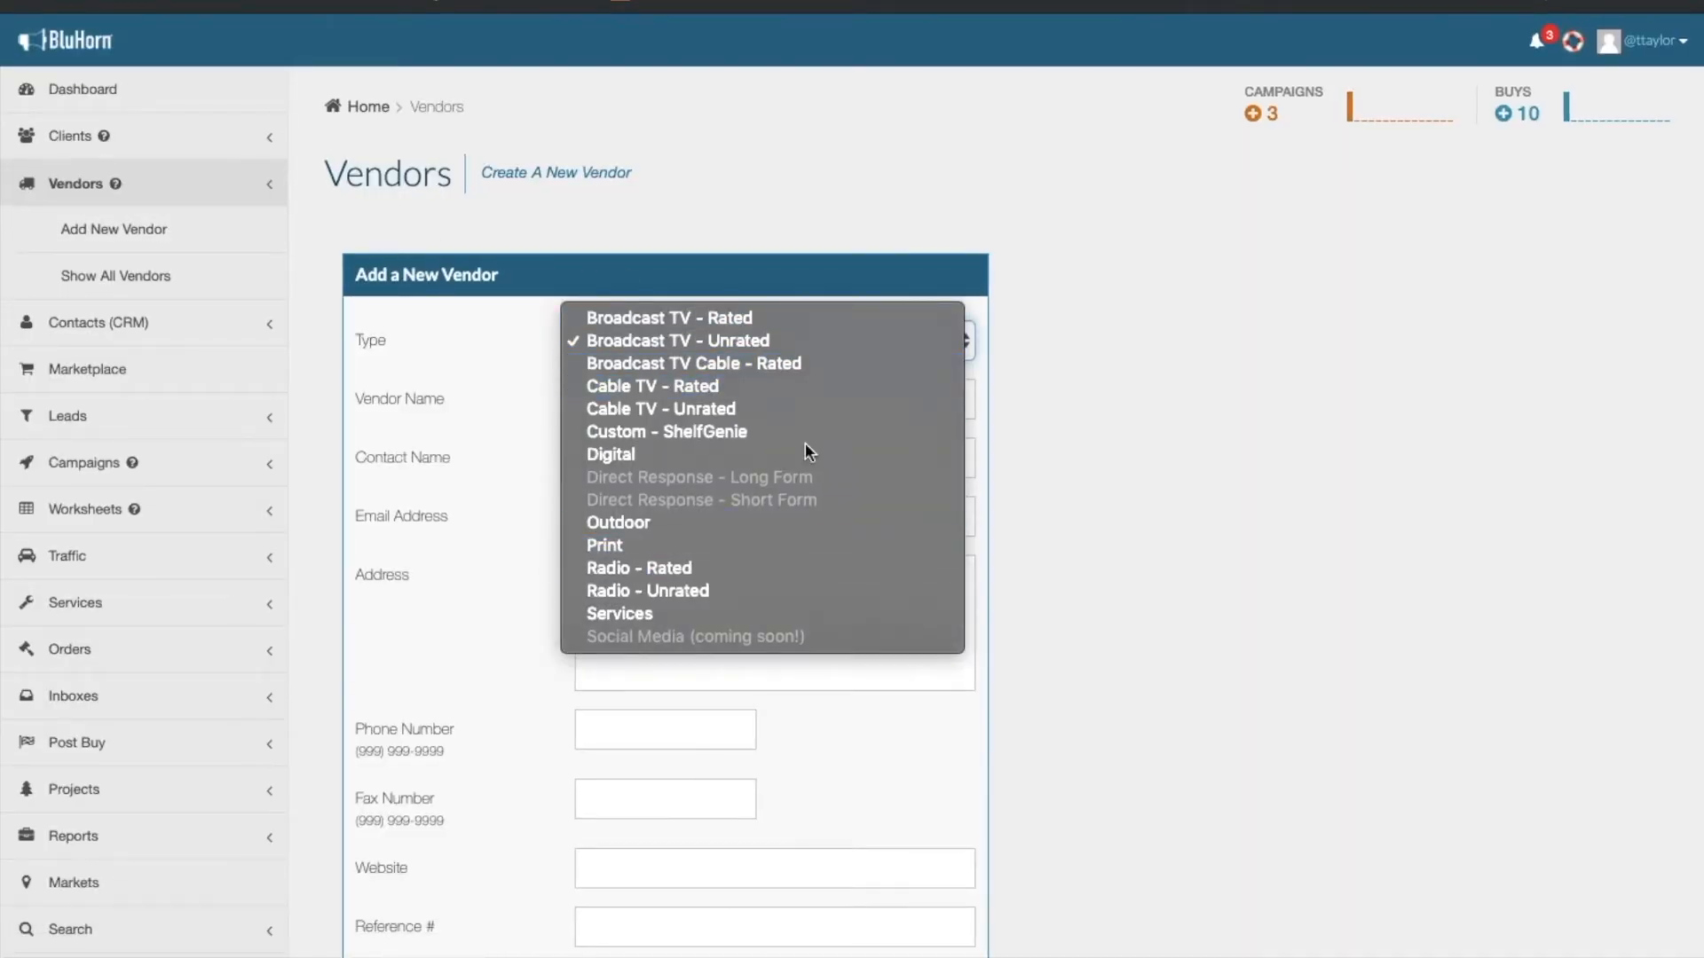
{"action": "left_click", "coordinate": [796, 317]}
{"action": "left_click", "coordinate": [757, 390]}
{"action": "type", "text": "Example B"}
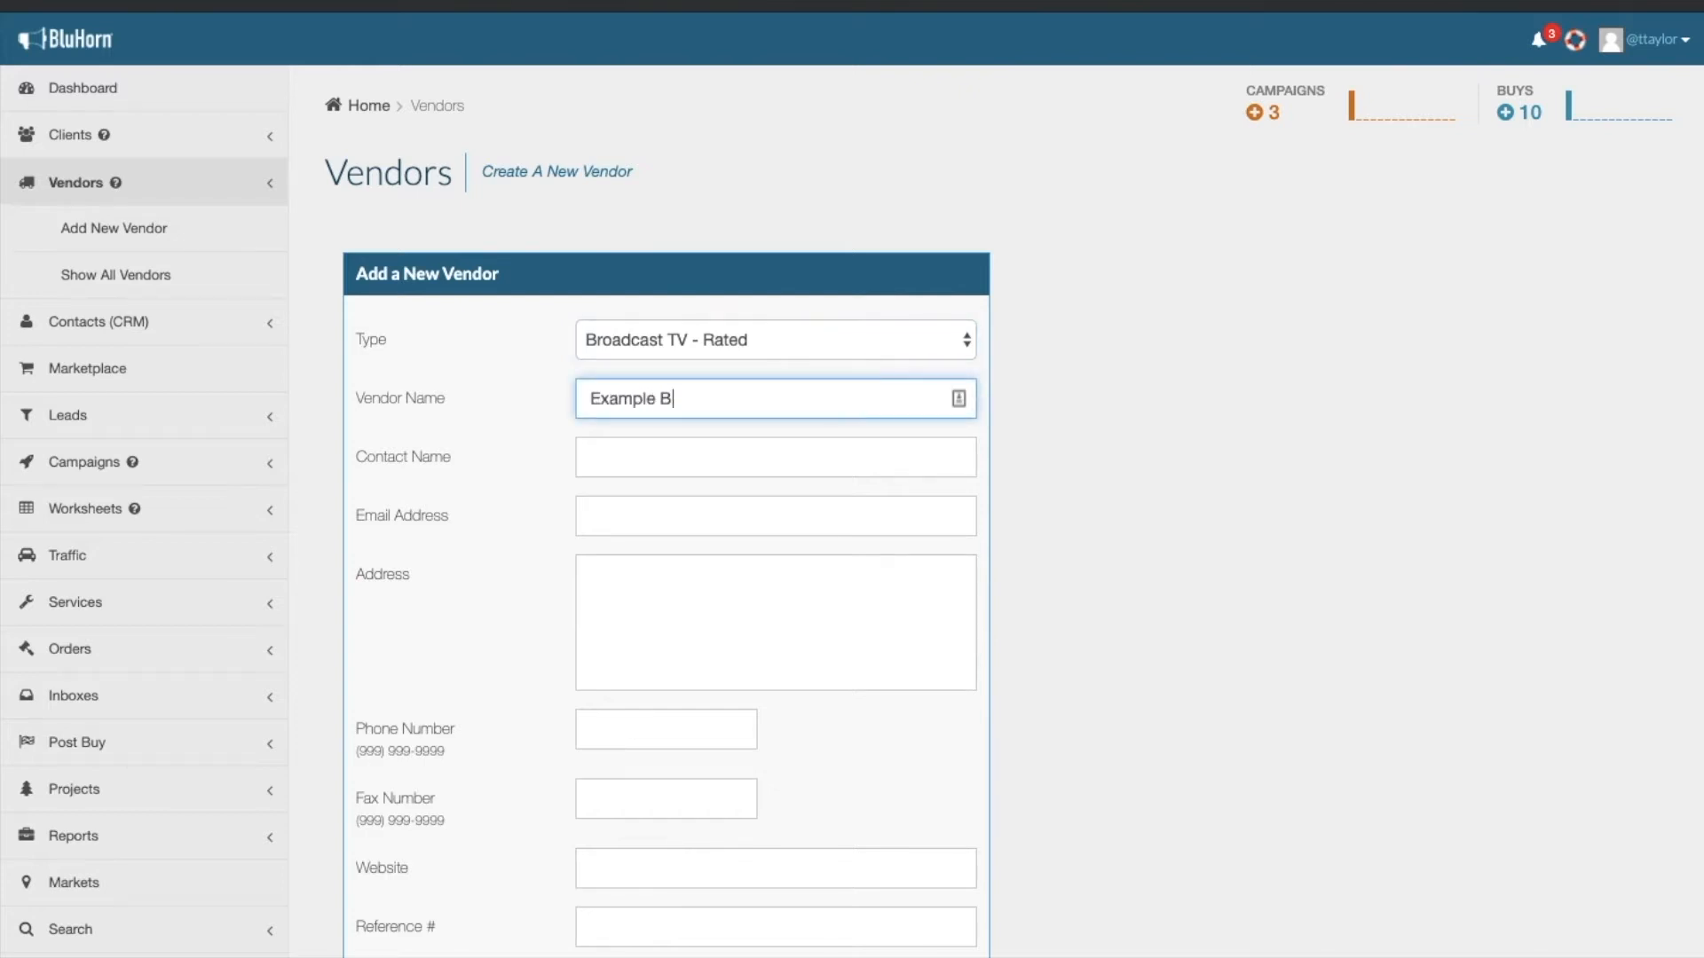
{"action": "type", "text": "roadcast TV Rated Vendor"}
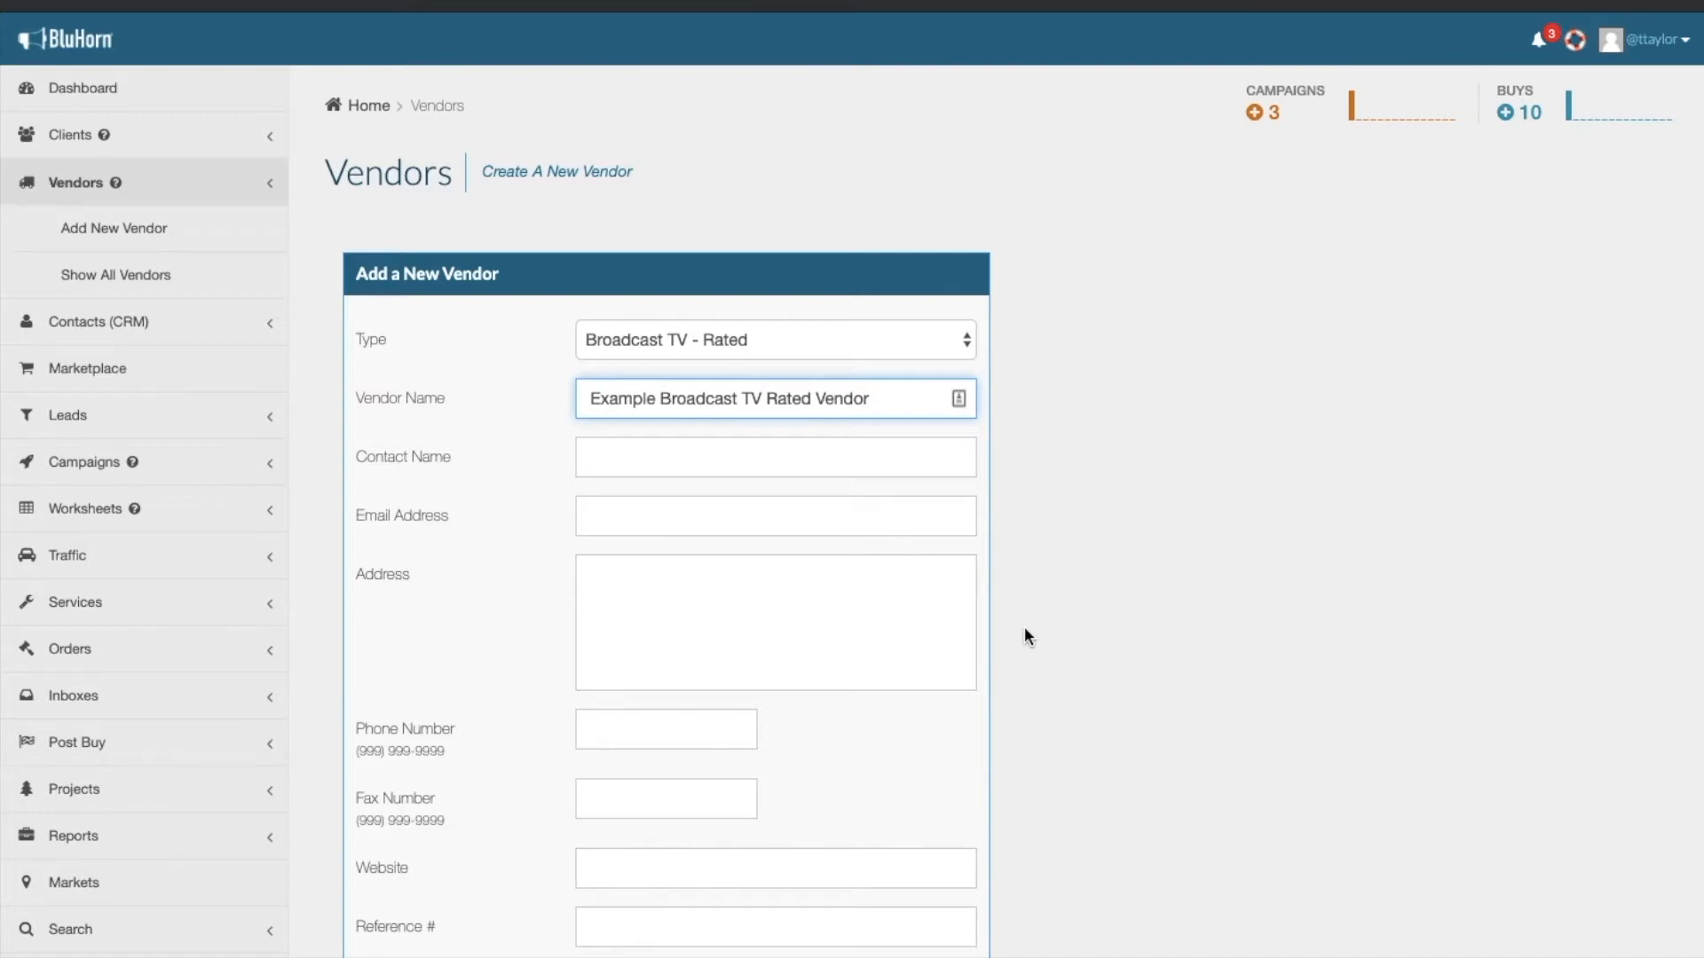
{"action": "scroll", "coordinate": [1024, 628], "scroll_direction": "down", "scroll_amount": 5}
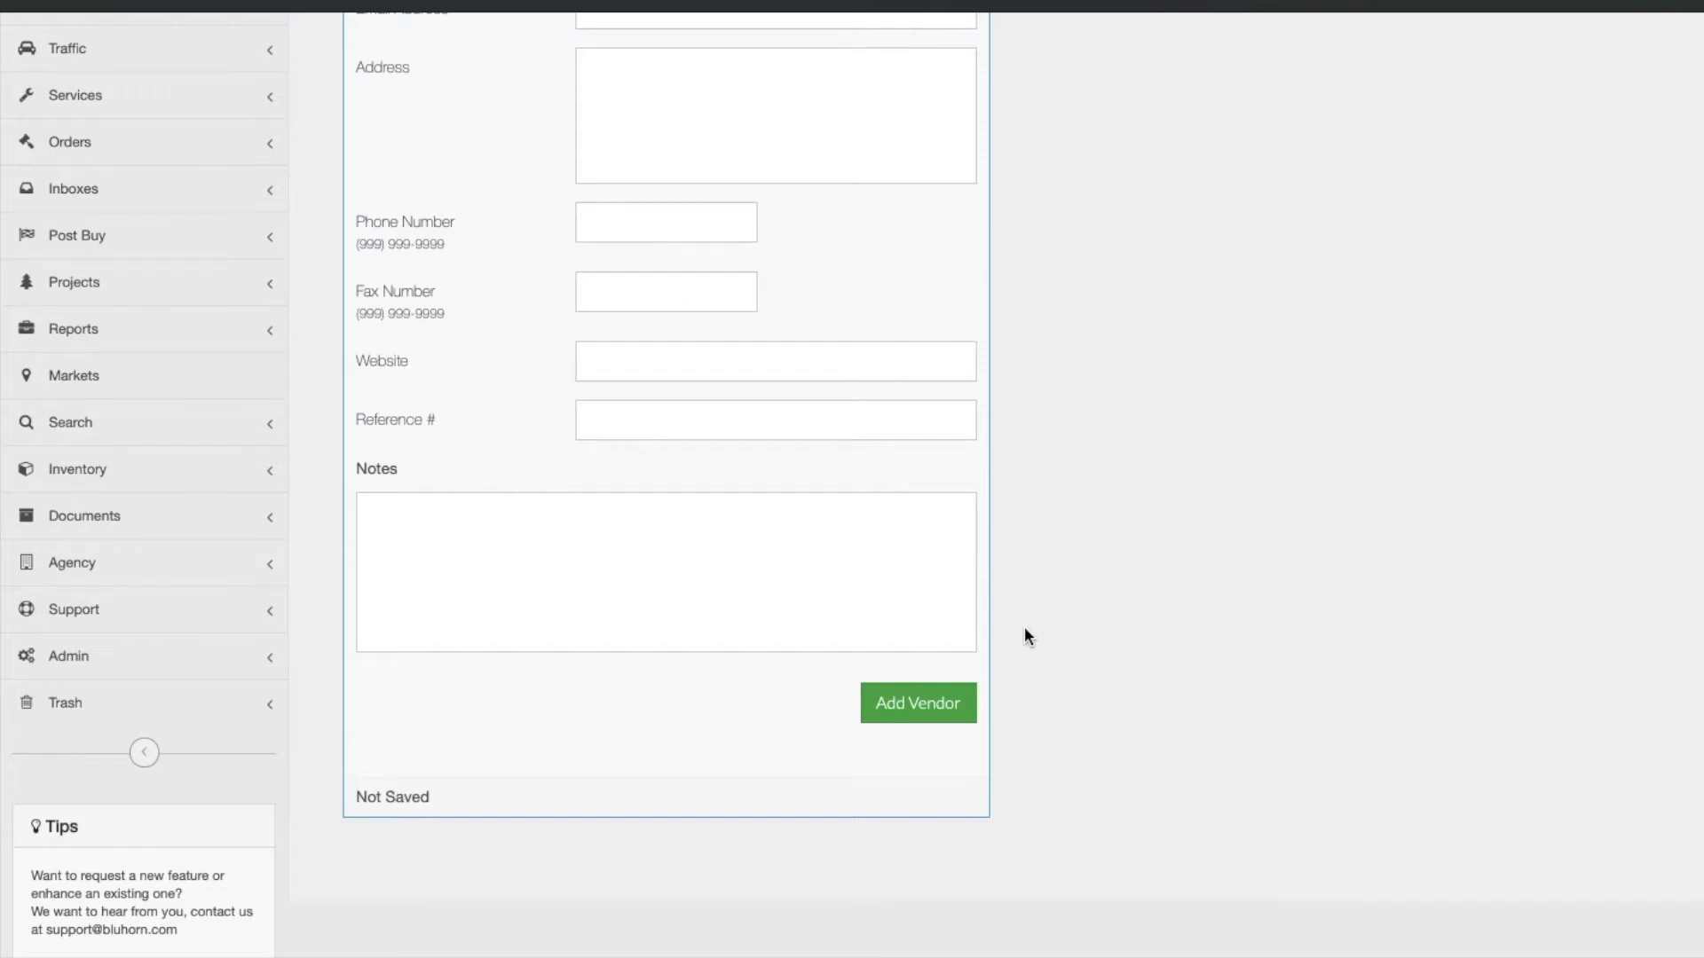
Add the vendor, then enter Jacksonville as the new market rep's market name
{"action": "left_click", "coordinate": [923, 701]}
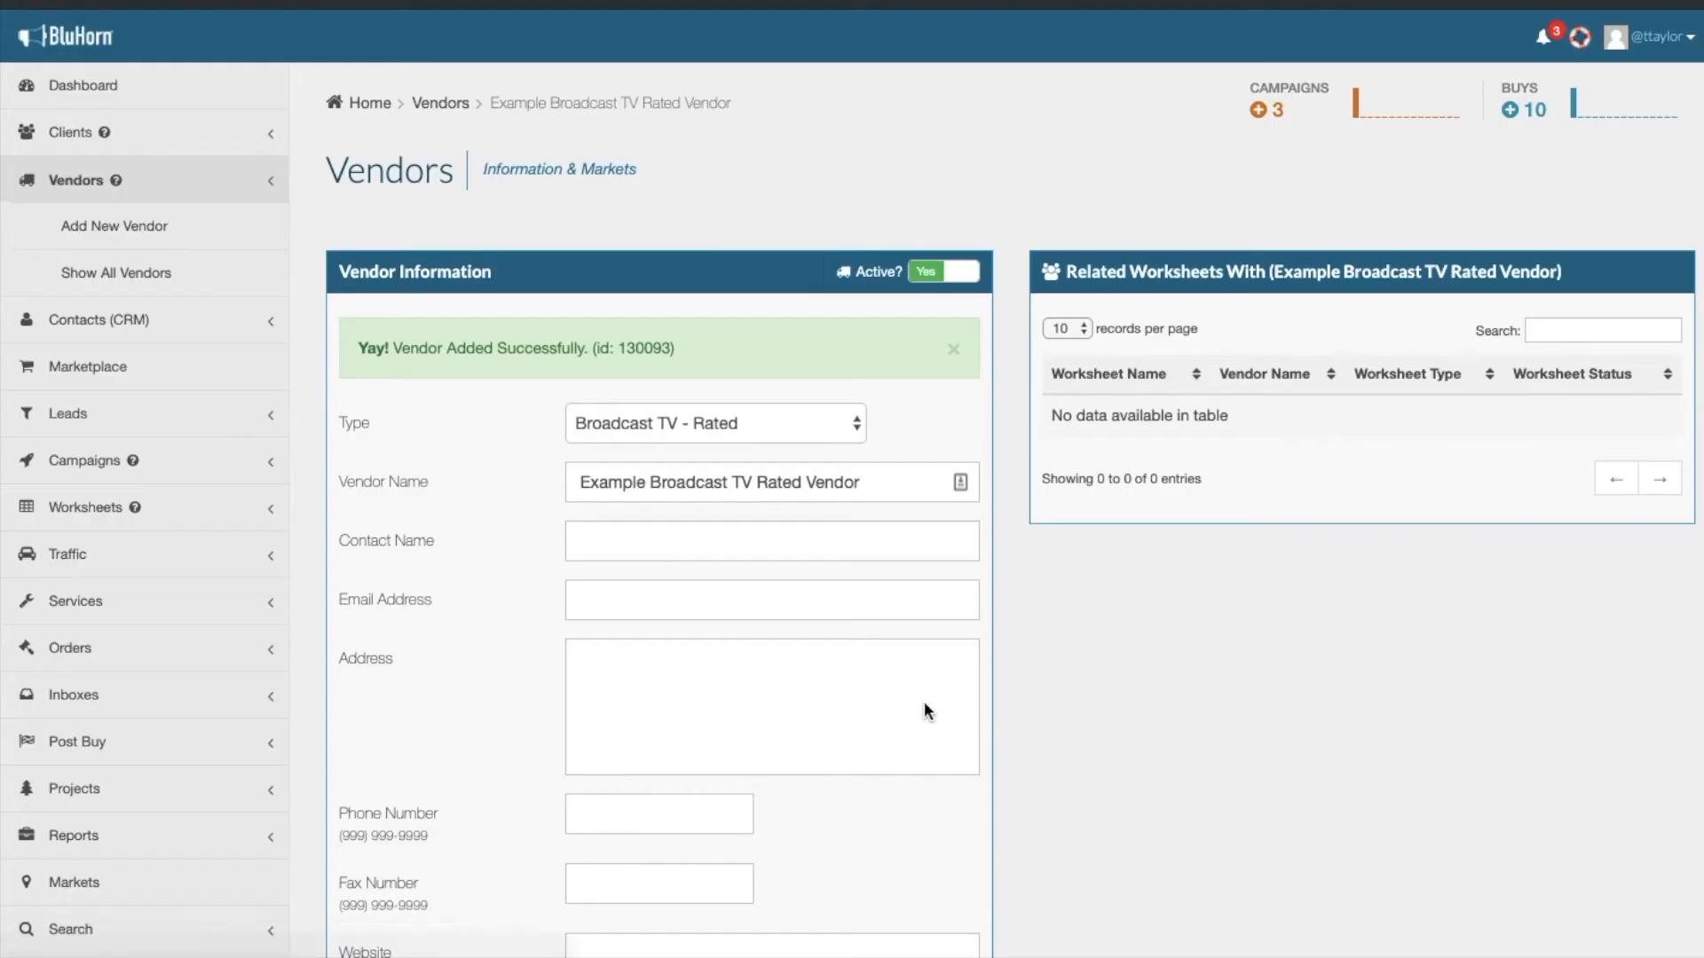
{"action": "left_click_drag", "start_coordinate": [586, 347], "coordinate": [351, 351]}
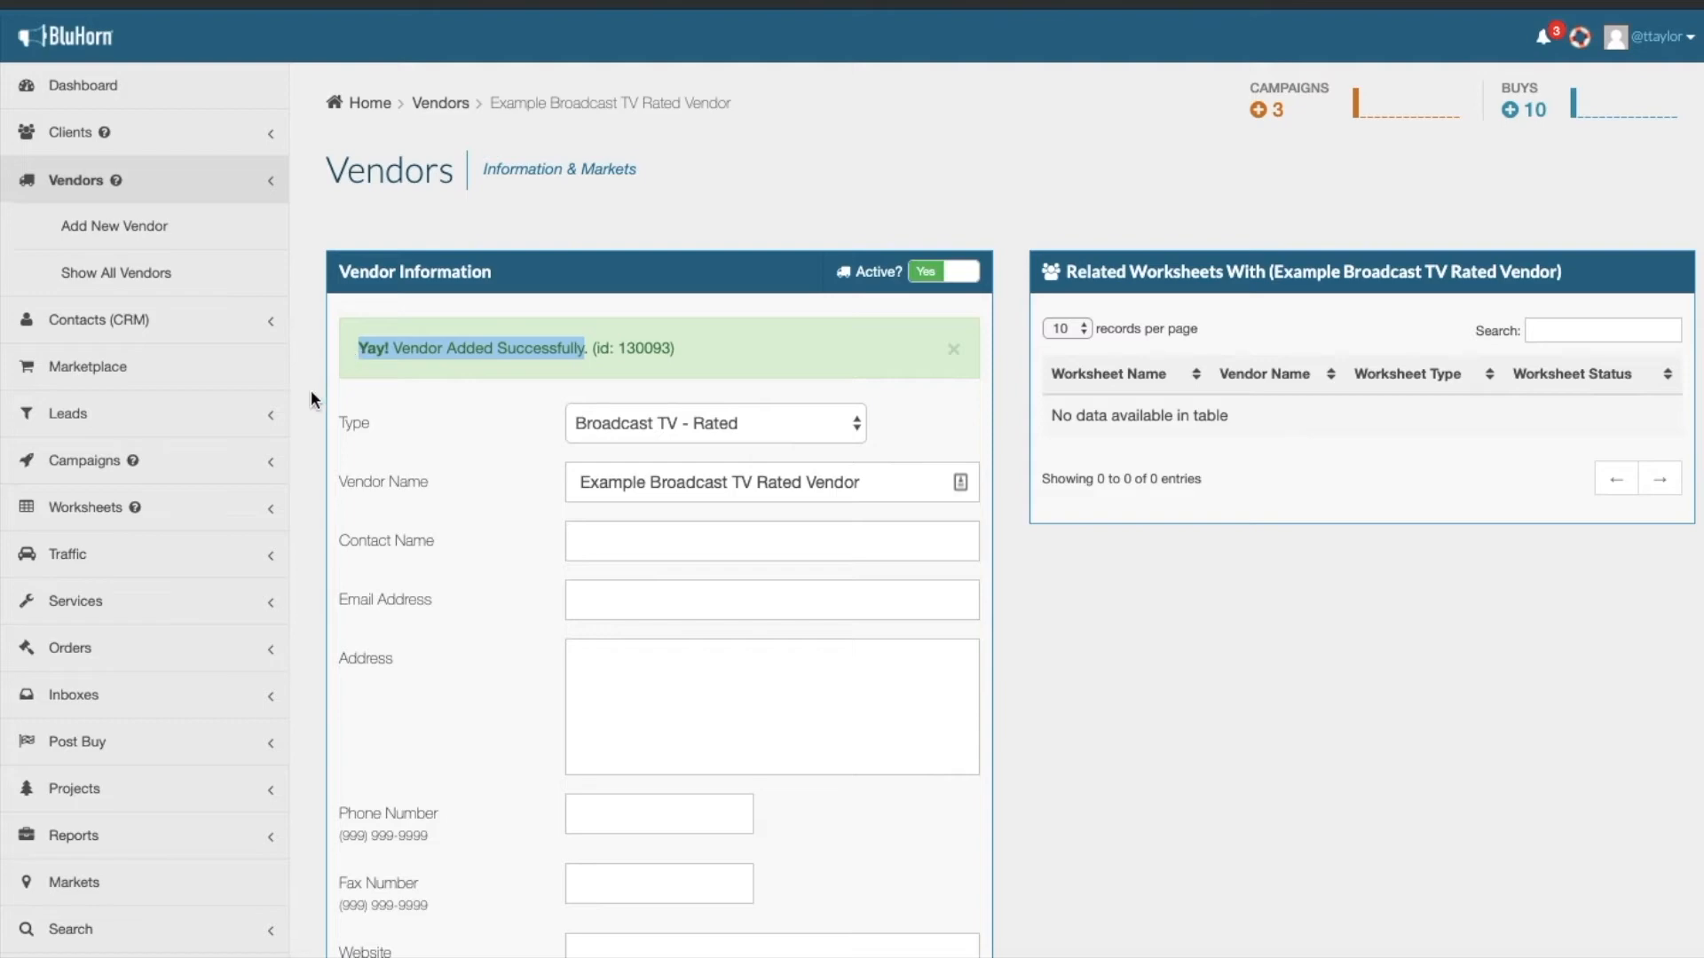
{"action": "scroll", "coordinate": [311, 390], "scroll_direction": "down", "scroll_amount": 12}
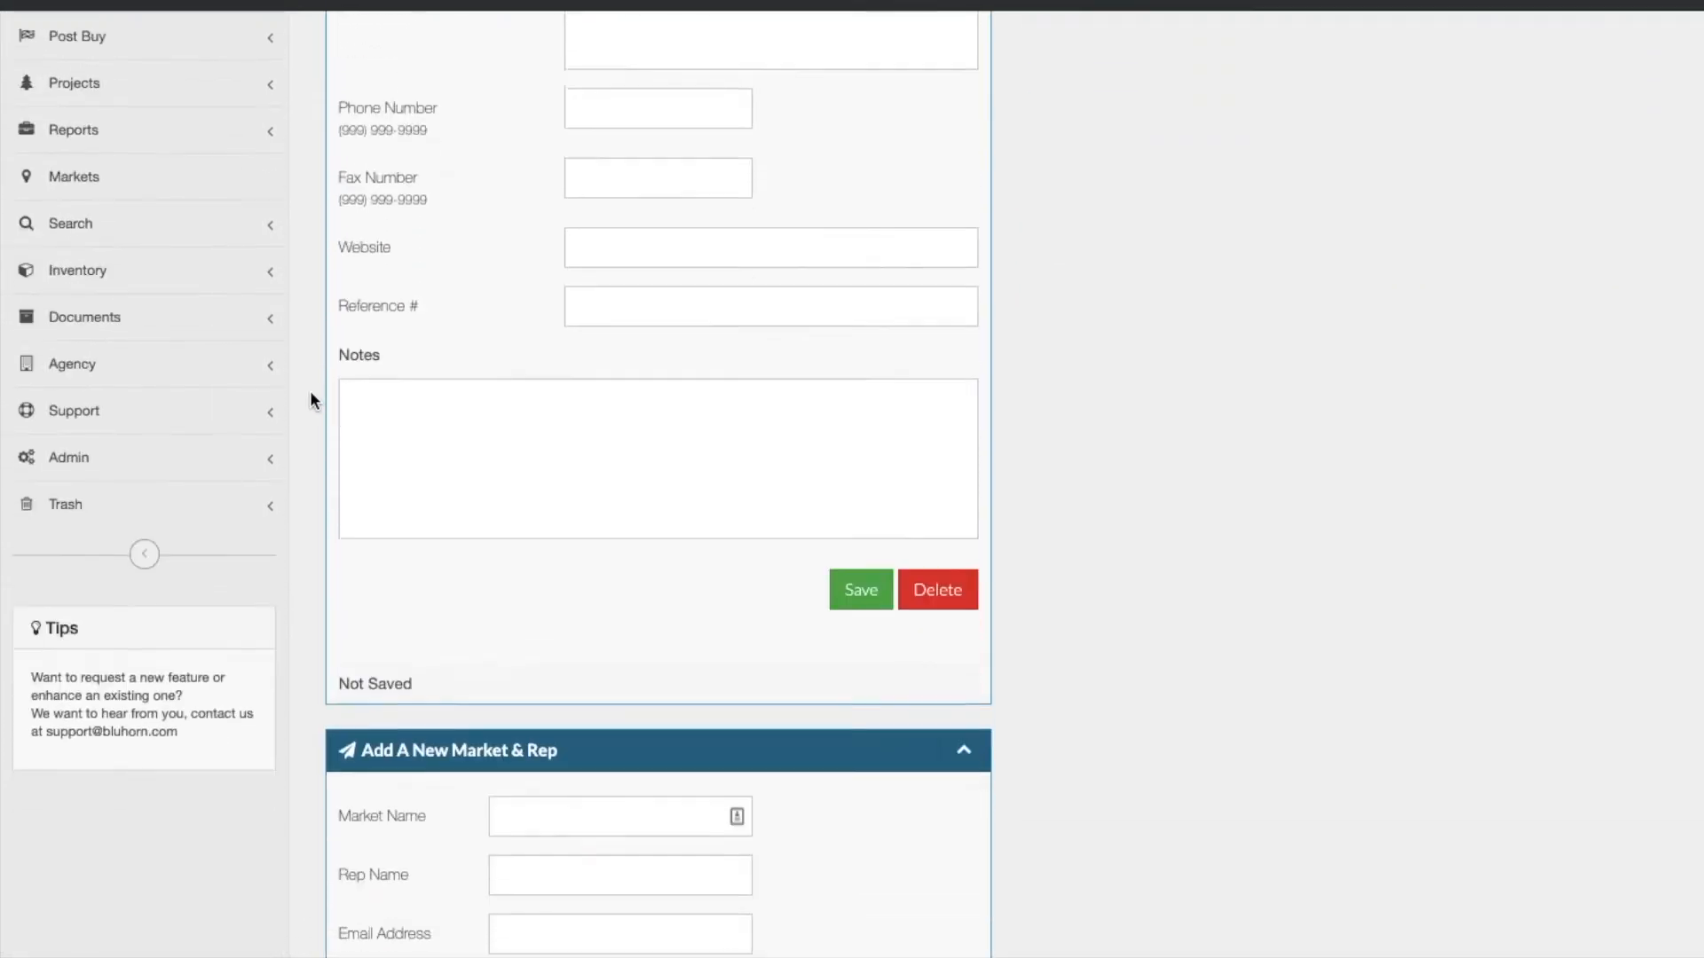
{"action": "left_click", "coordinate": [515, 241]}
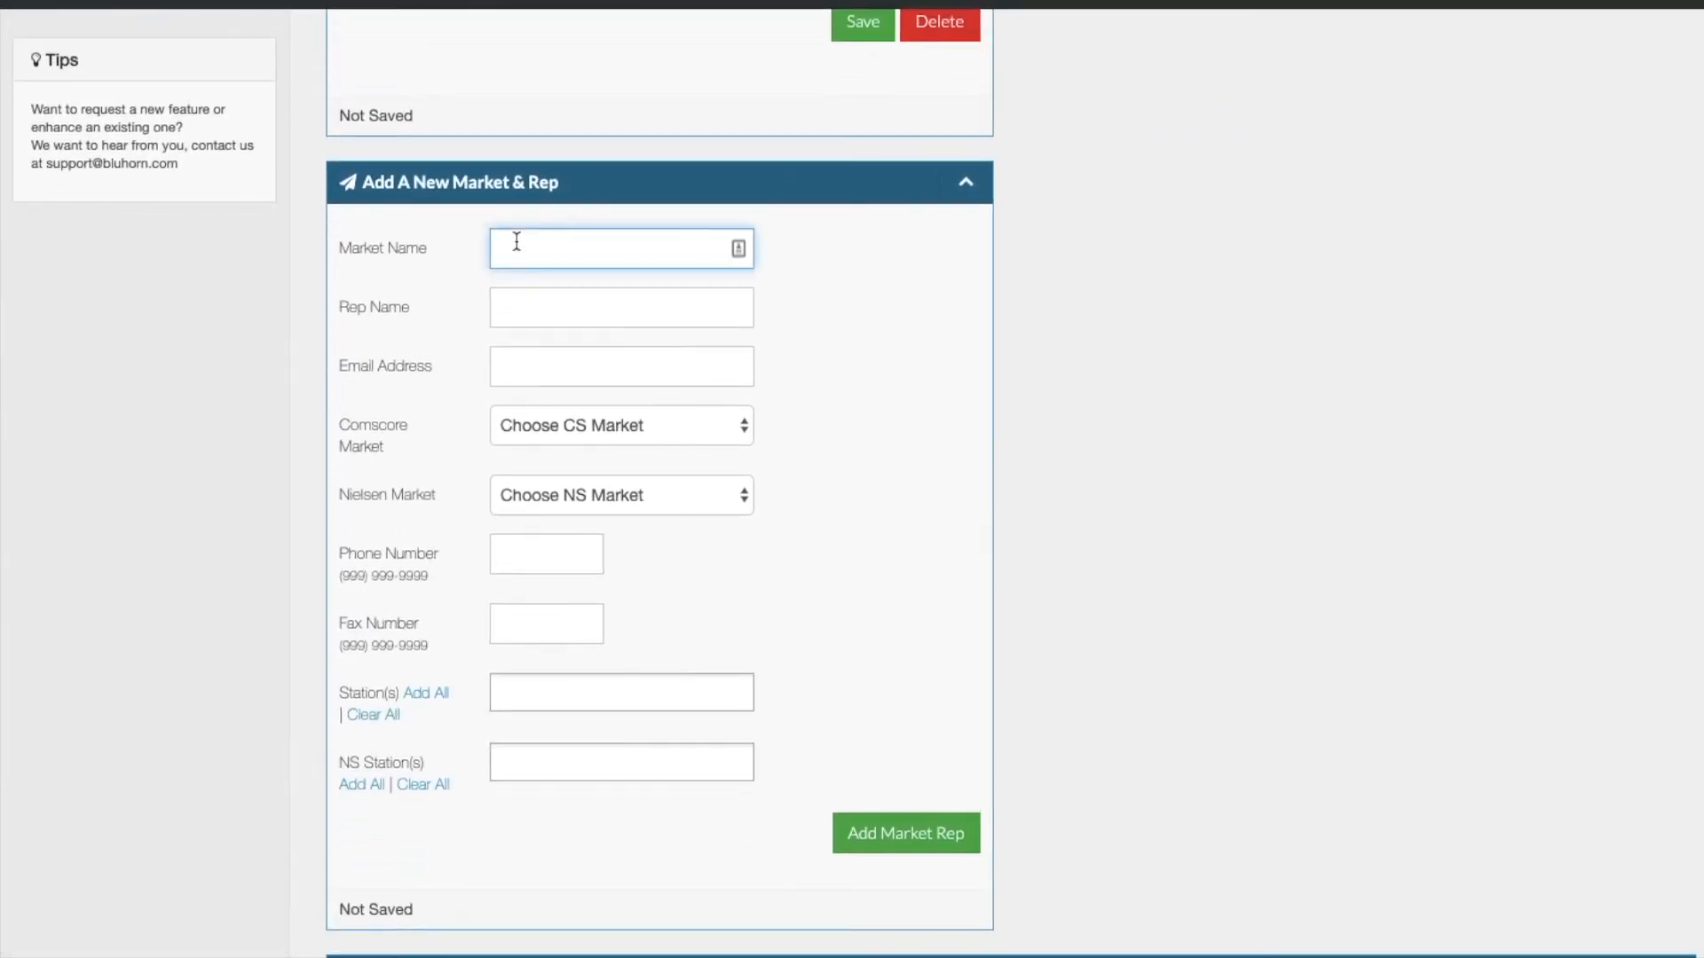
{"action": "type", "text": "Jacksonville"}
Enter the rep's full name and e-mail address for the Jacksonville market
{"action": "left_click", "coordinate": [530, 306]}
{"action": "type", "text": "Vicky Vendor"}
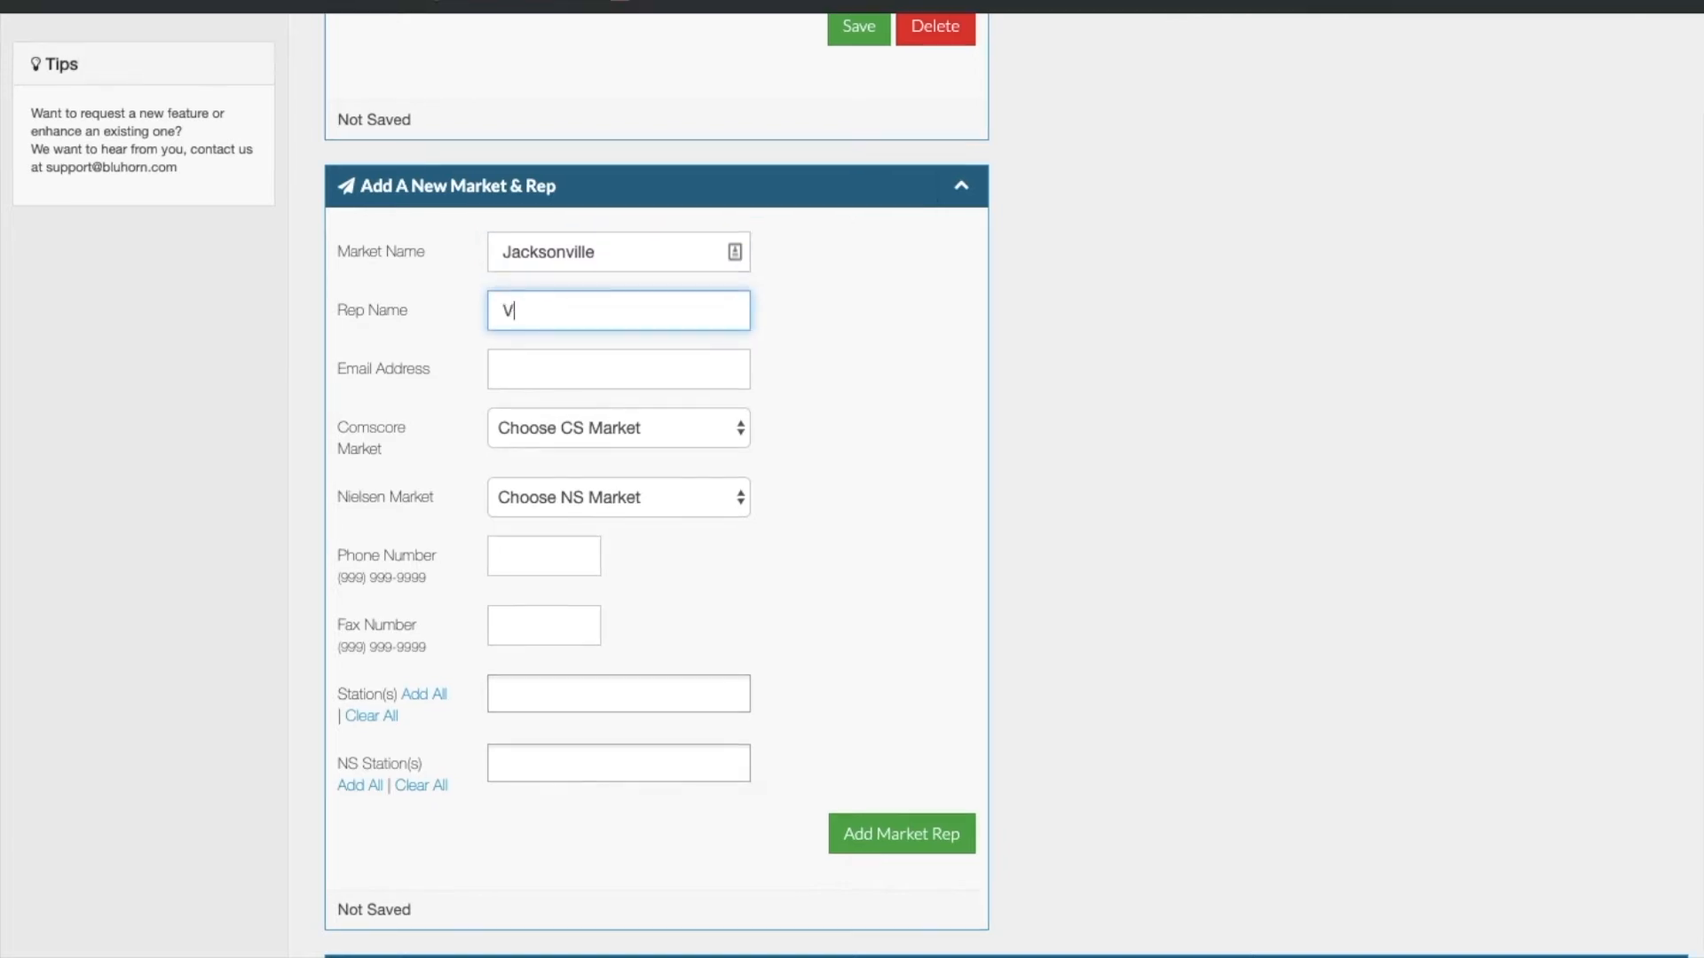
{"action": "key", "text": "Tab"}
{"action": "type", "text": "example"}
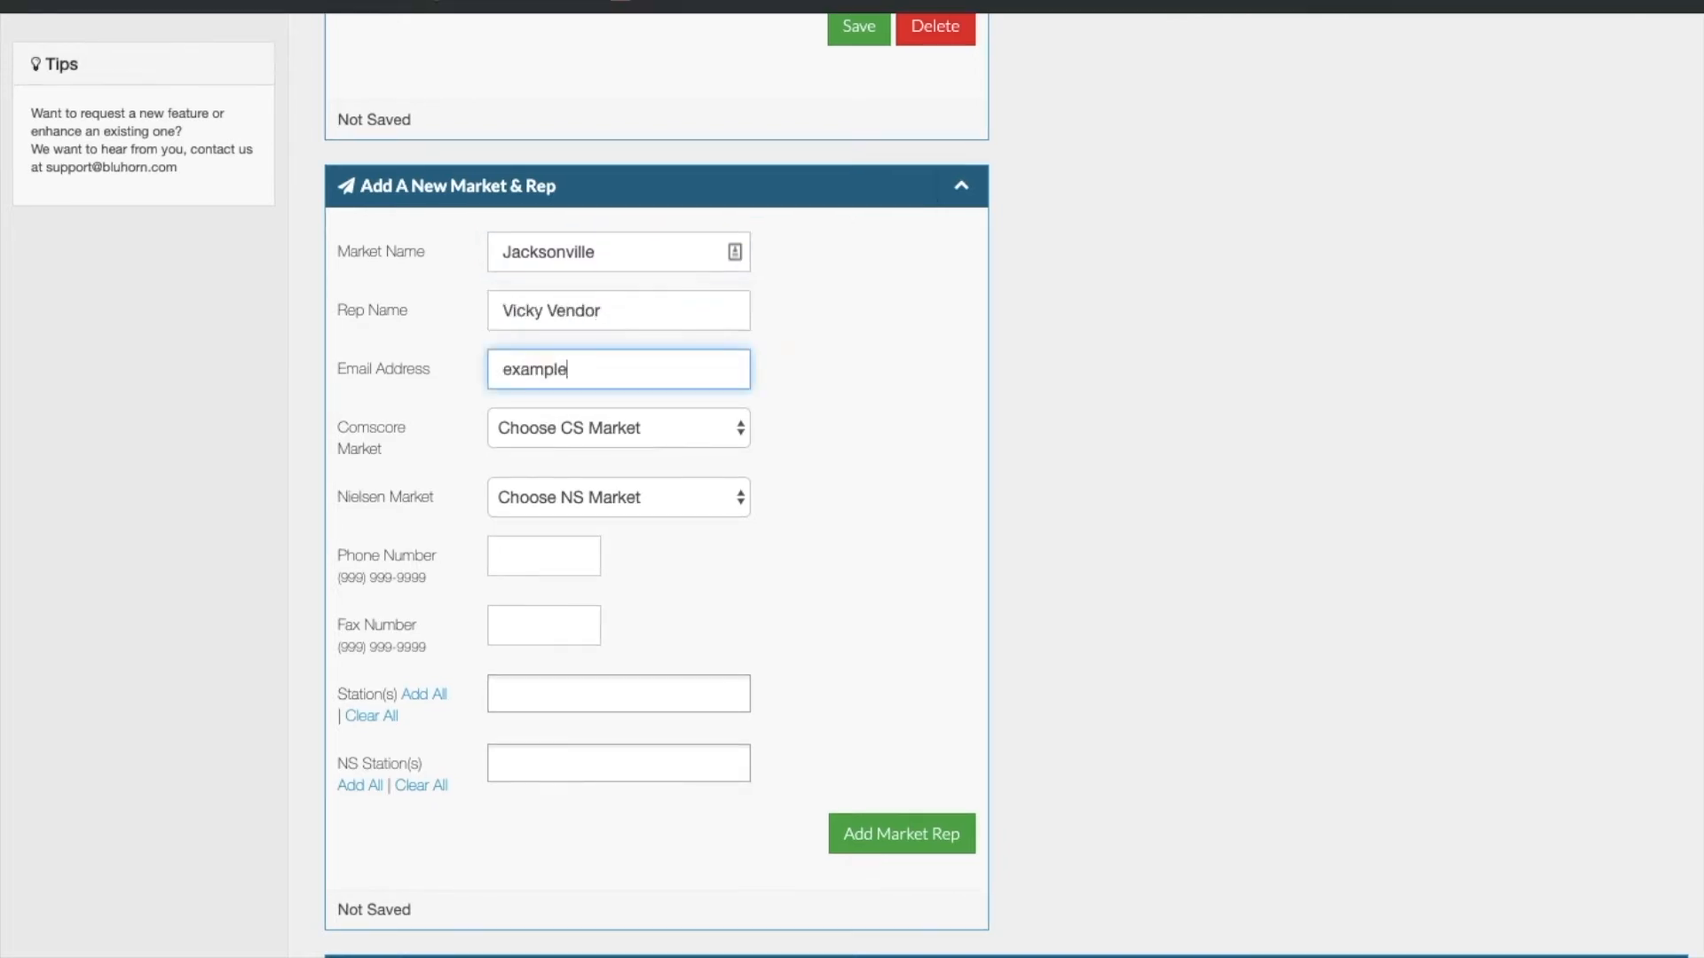
{"action": "type", "text": ".vendorrep@bluhorn.com"}
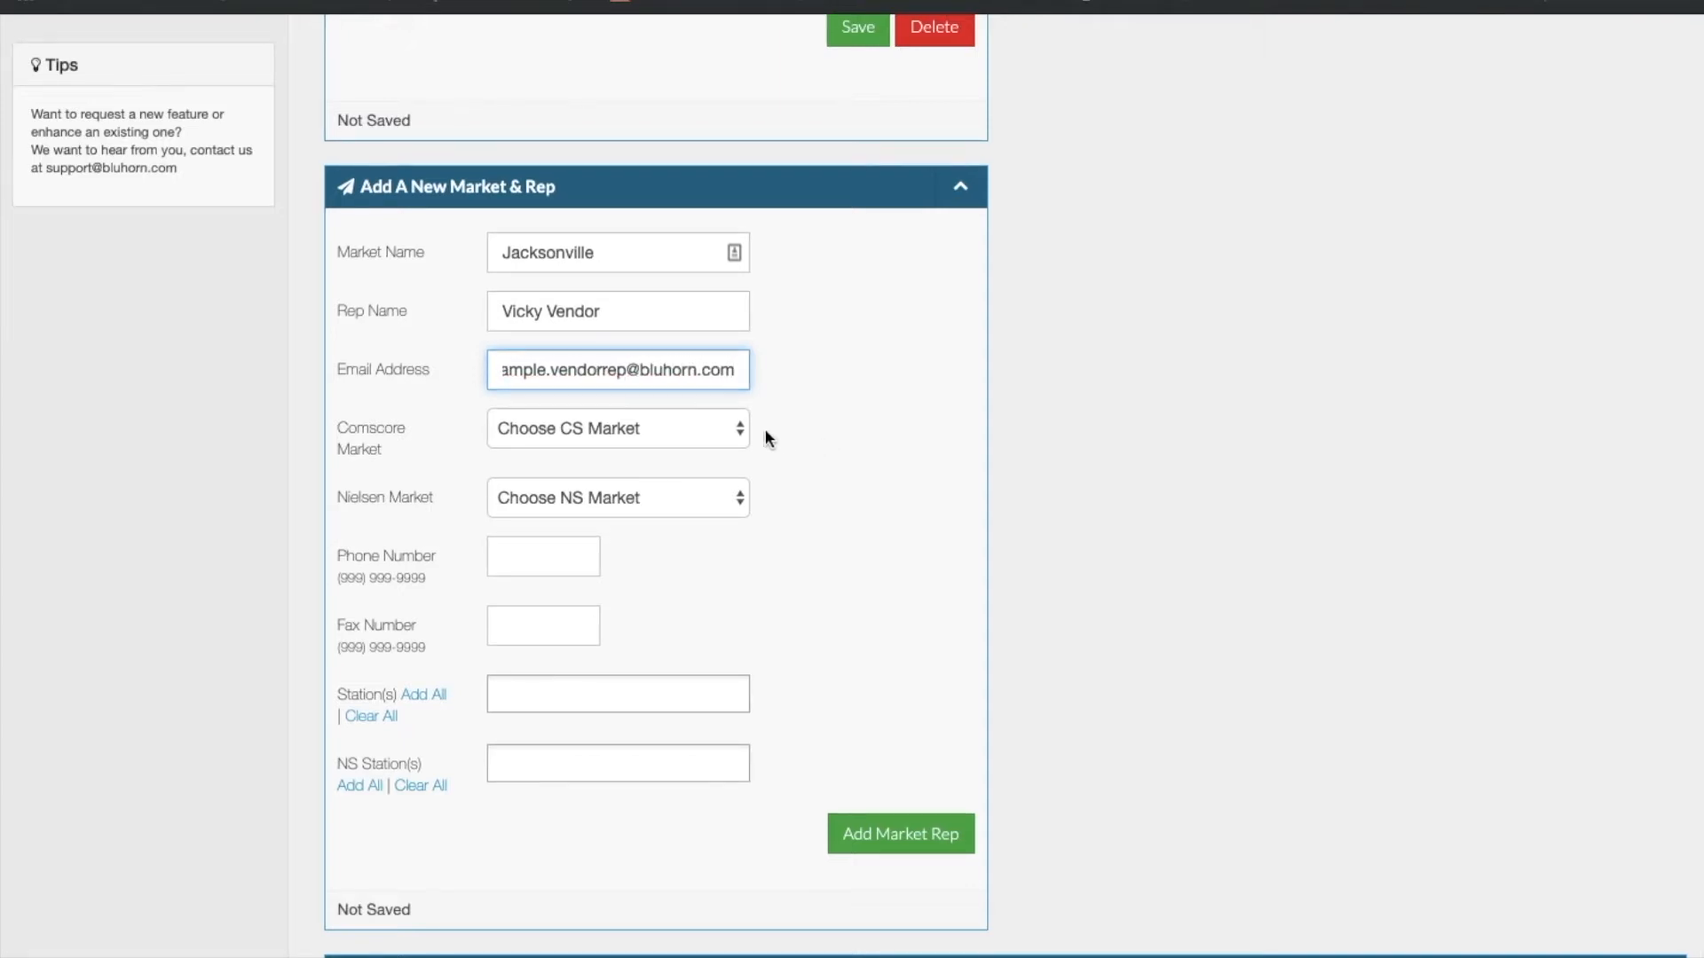
Leave the Comscore market unset and set the Nielsen market to Jacksonville
{"action": "left_click", "coordinate": [726, 433]}
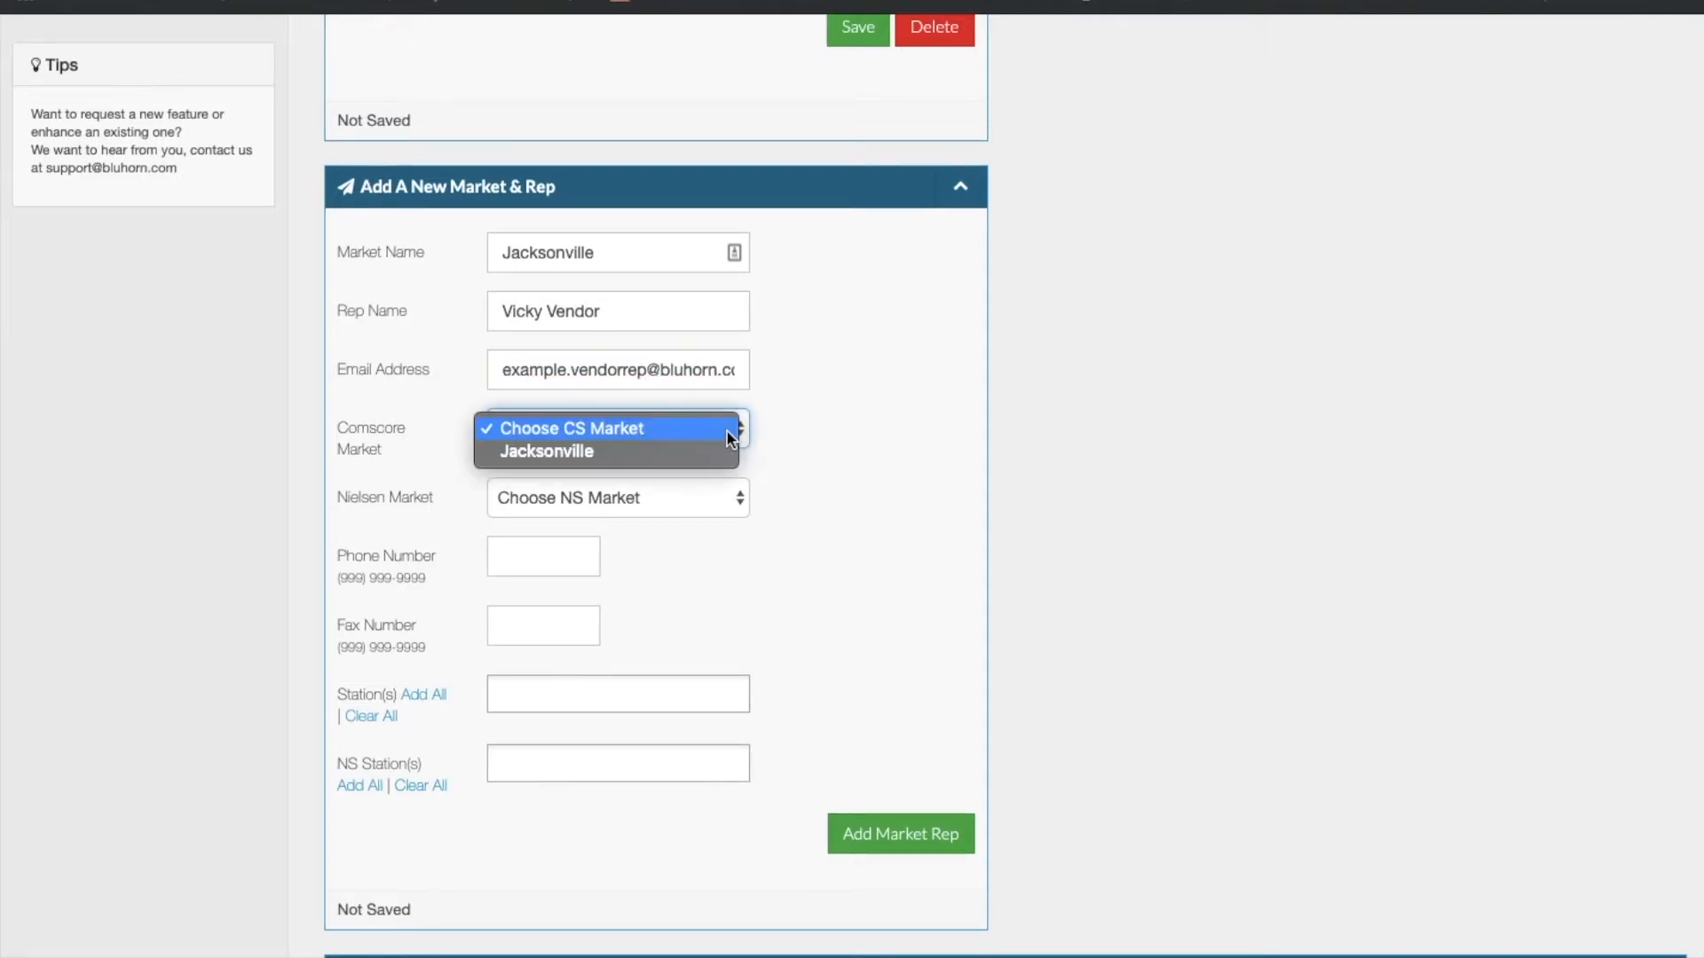
{"action": "left_click", "coordinate": [789, 453]}
{"action": "left_click", "coordinate": [722, 502]}
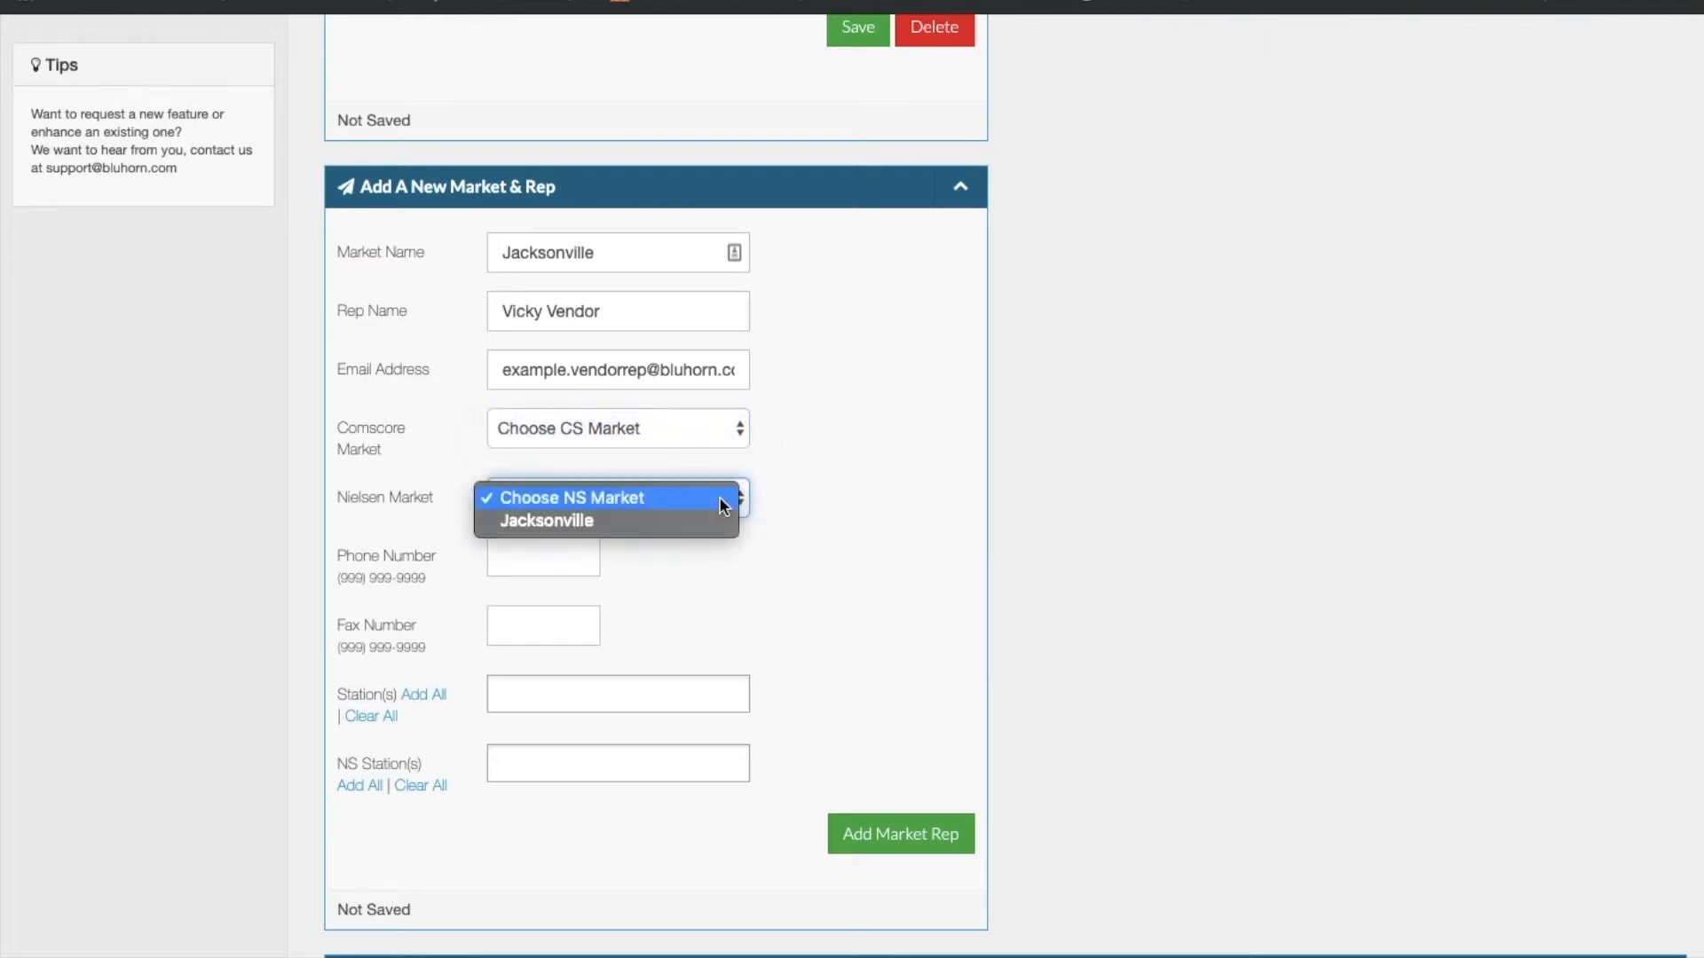
{"action": "left_click", "coordinate": [795, 504]}
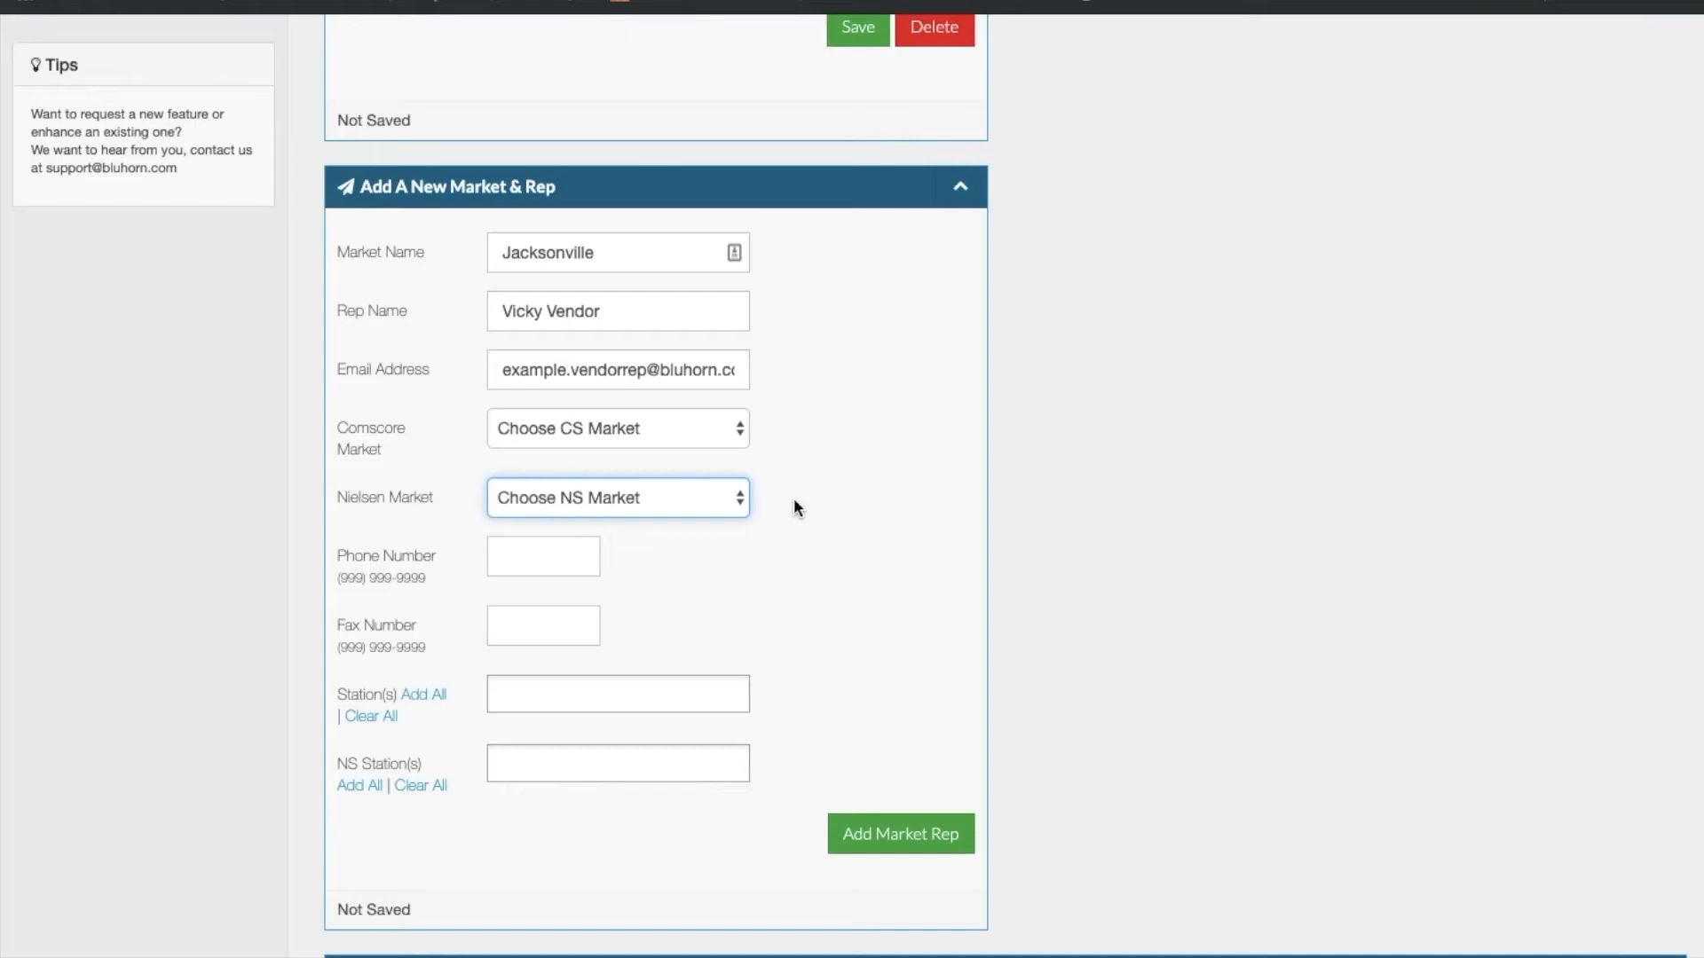
{"action": "left_click", "coordinate": [708, 500]}
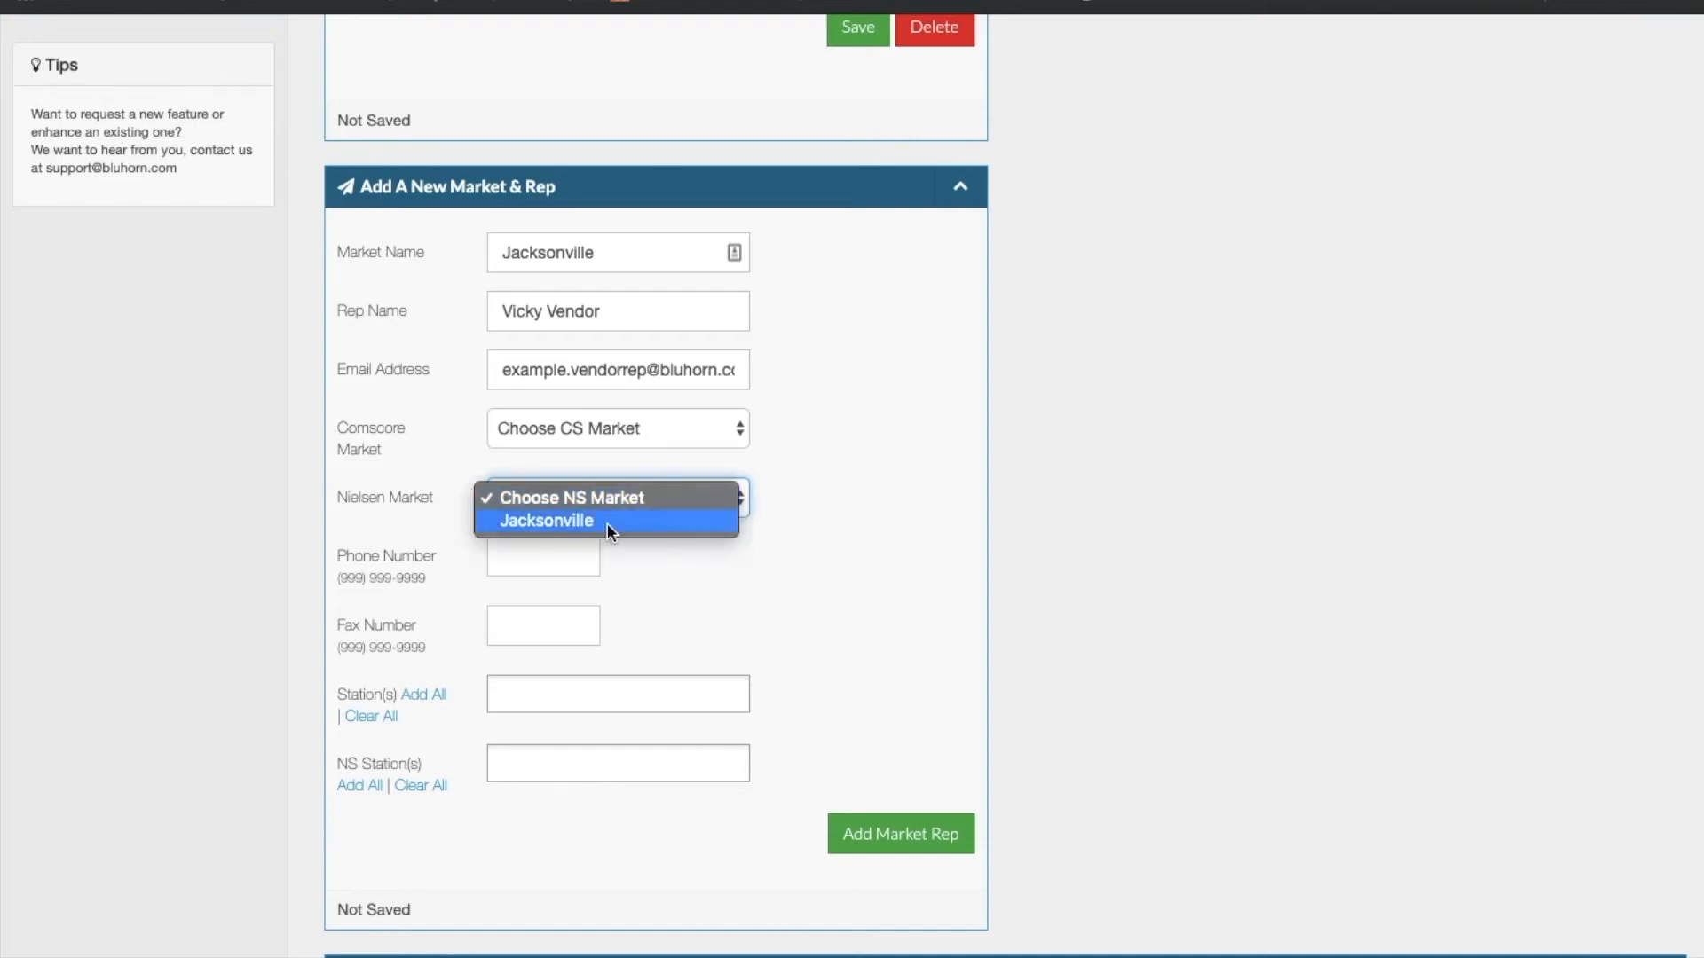
{"action": "left_click", "coordinate": [607, 522]}
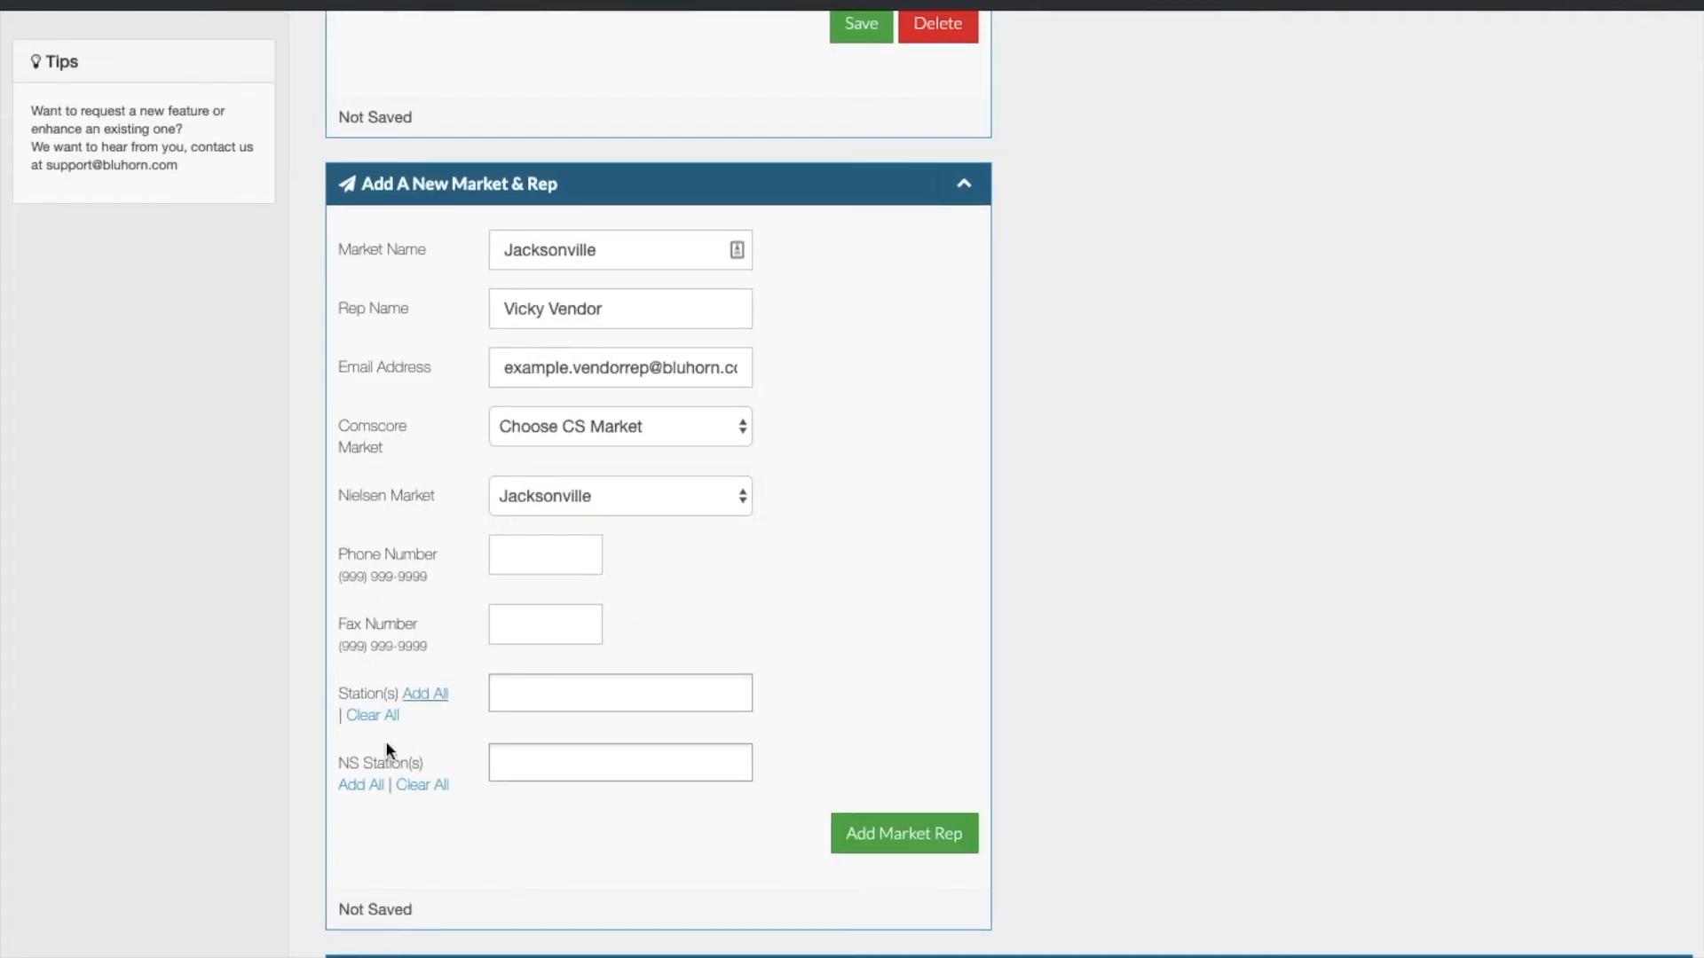
{"action": "left_click_drag", "start_coordinate": [339, 761], "coordinate": [396, 763]}
Pick WCWJ 17.1 and WGTV 8.1 from the Nielsen station list
{"action": "left_click", "coordinate": [520, 765]}
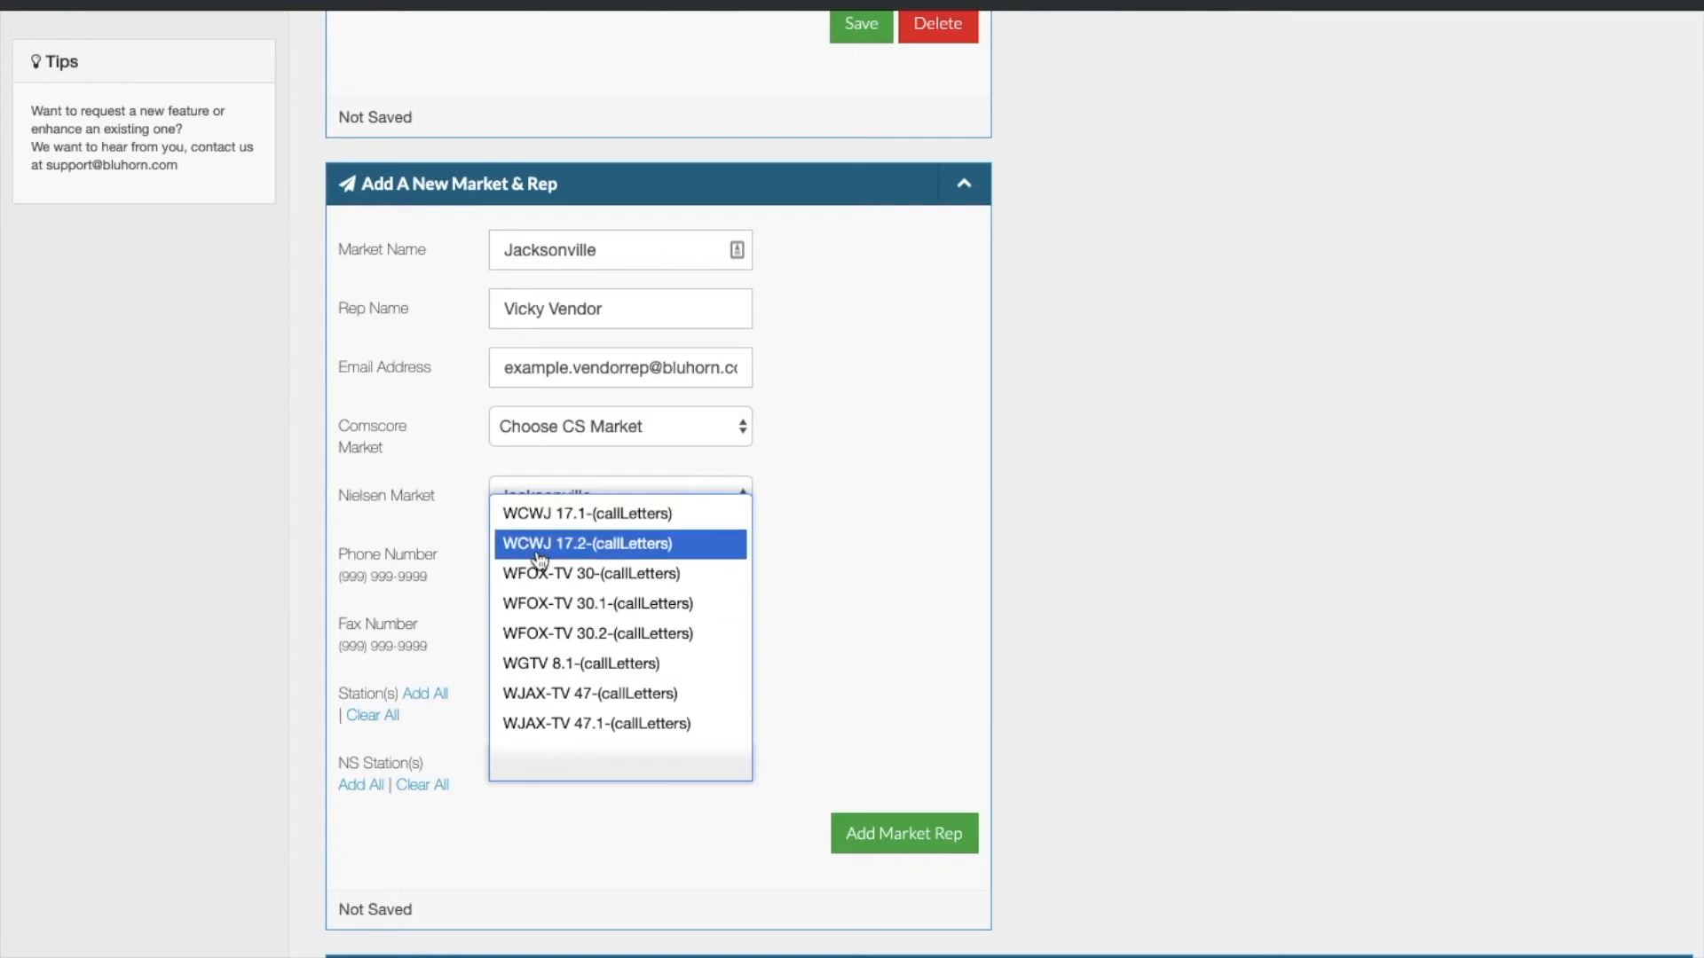
{"action": "left_click", "coordinate": [543, 513]}
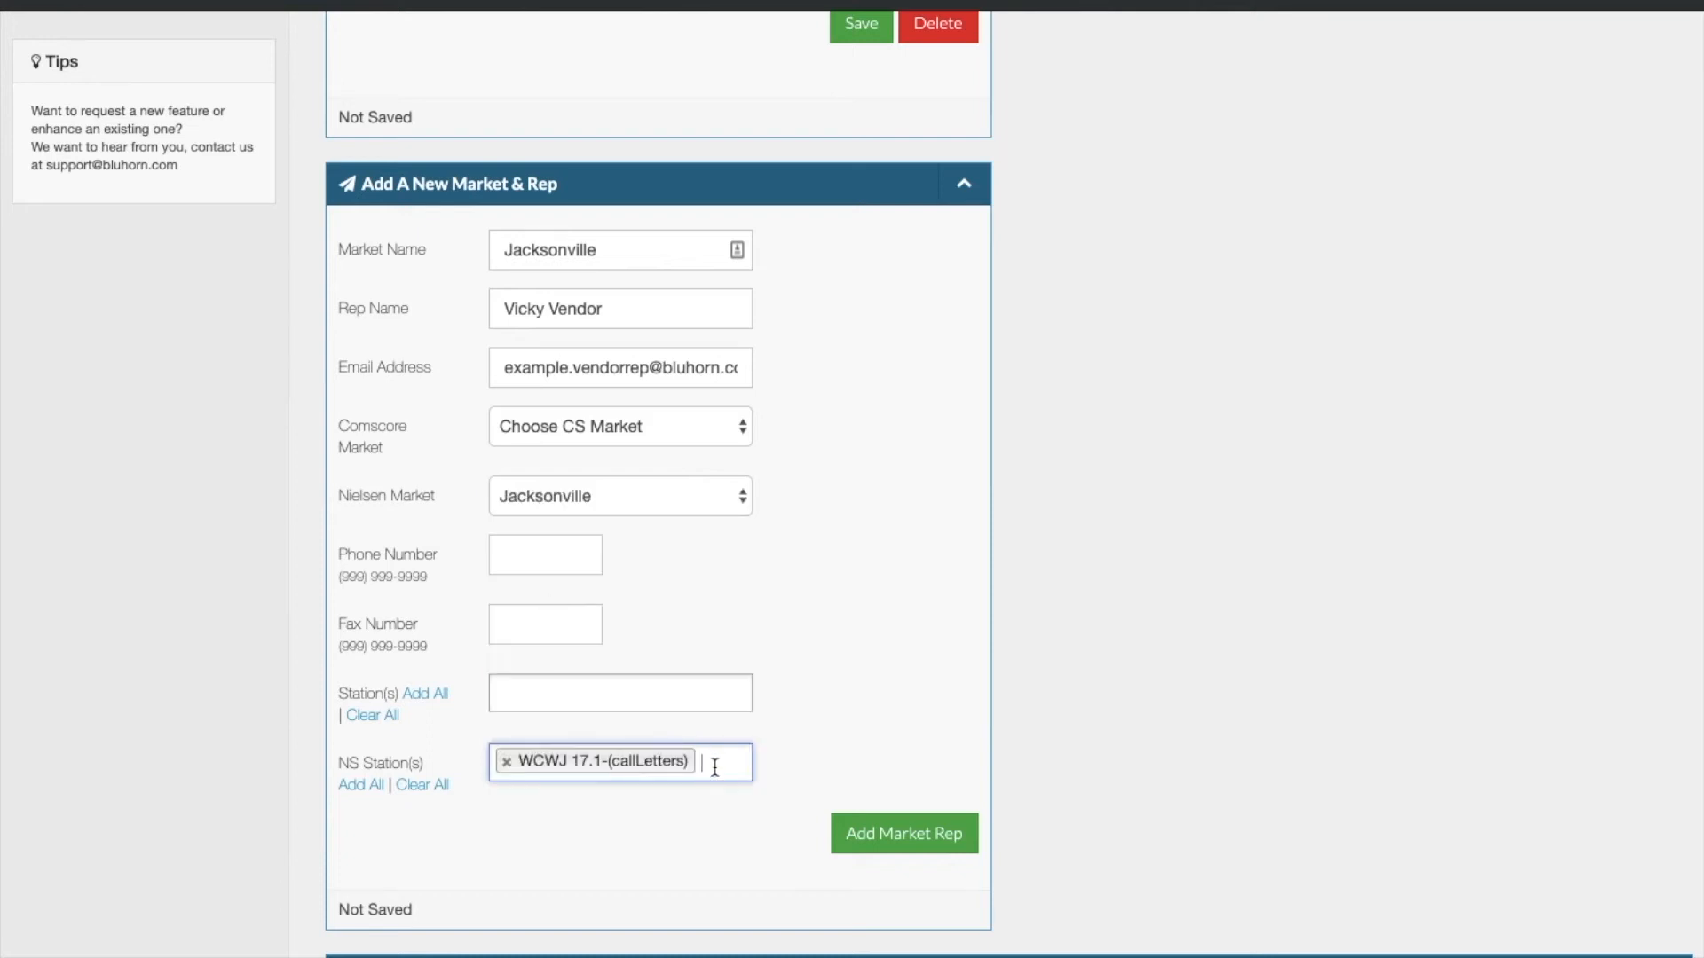
{"action": "type", "text": "w"}
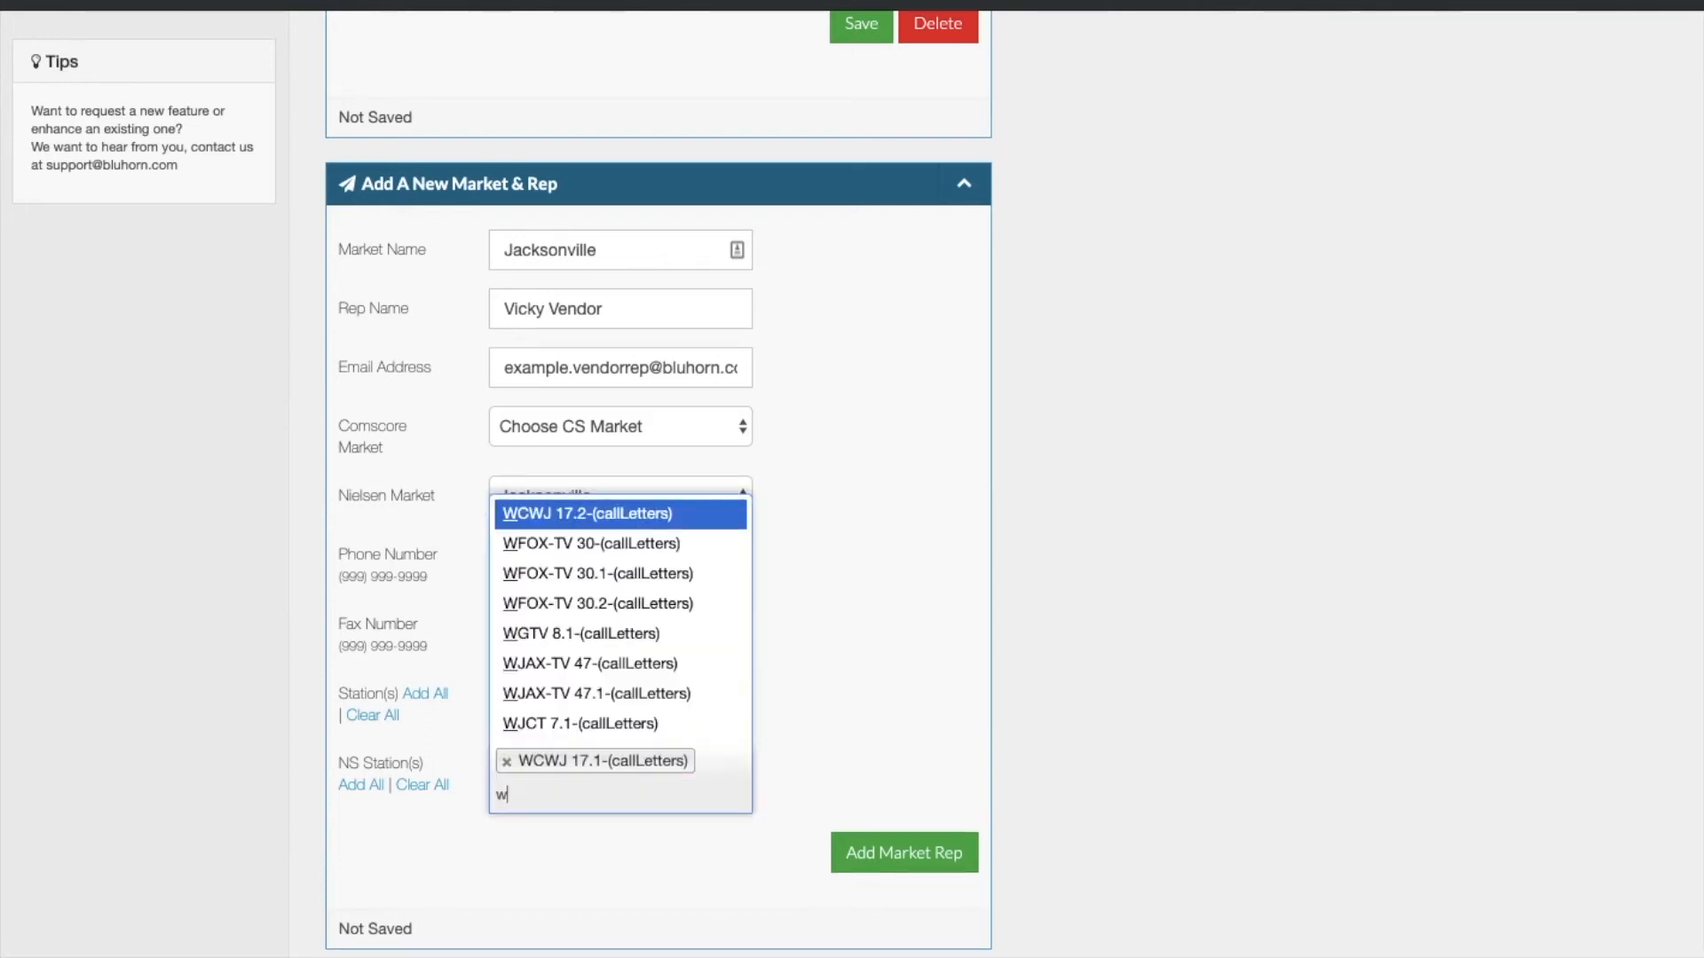
{"action": "left_click", "coordinate": [632, 631]}
Clear and re-add all NS stations, then remove WFOX-TV 30.1, WGTV 8.1 and WJCT 7.1
{"action": "left_click", "coordinate": [433, 789]}
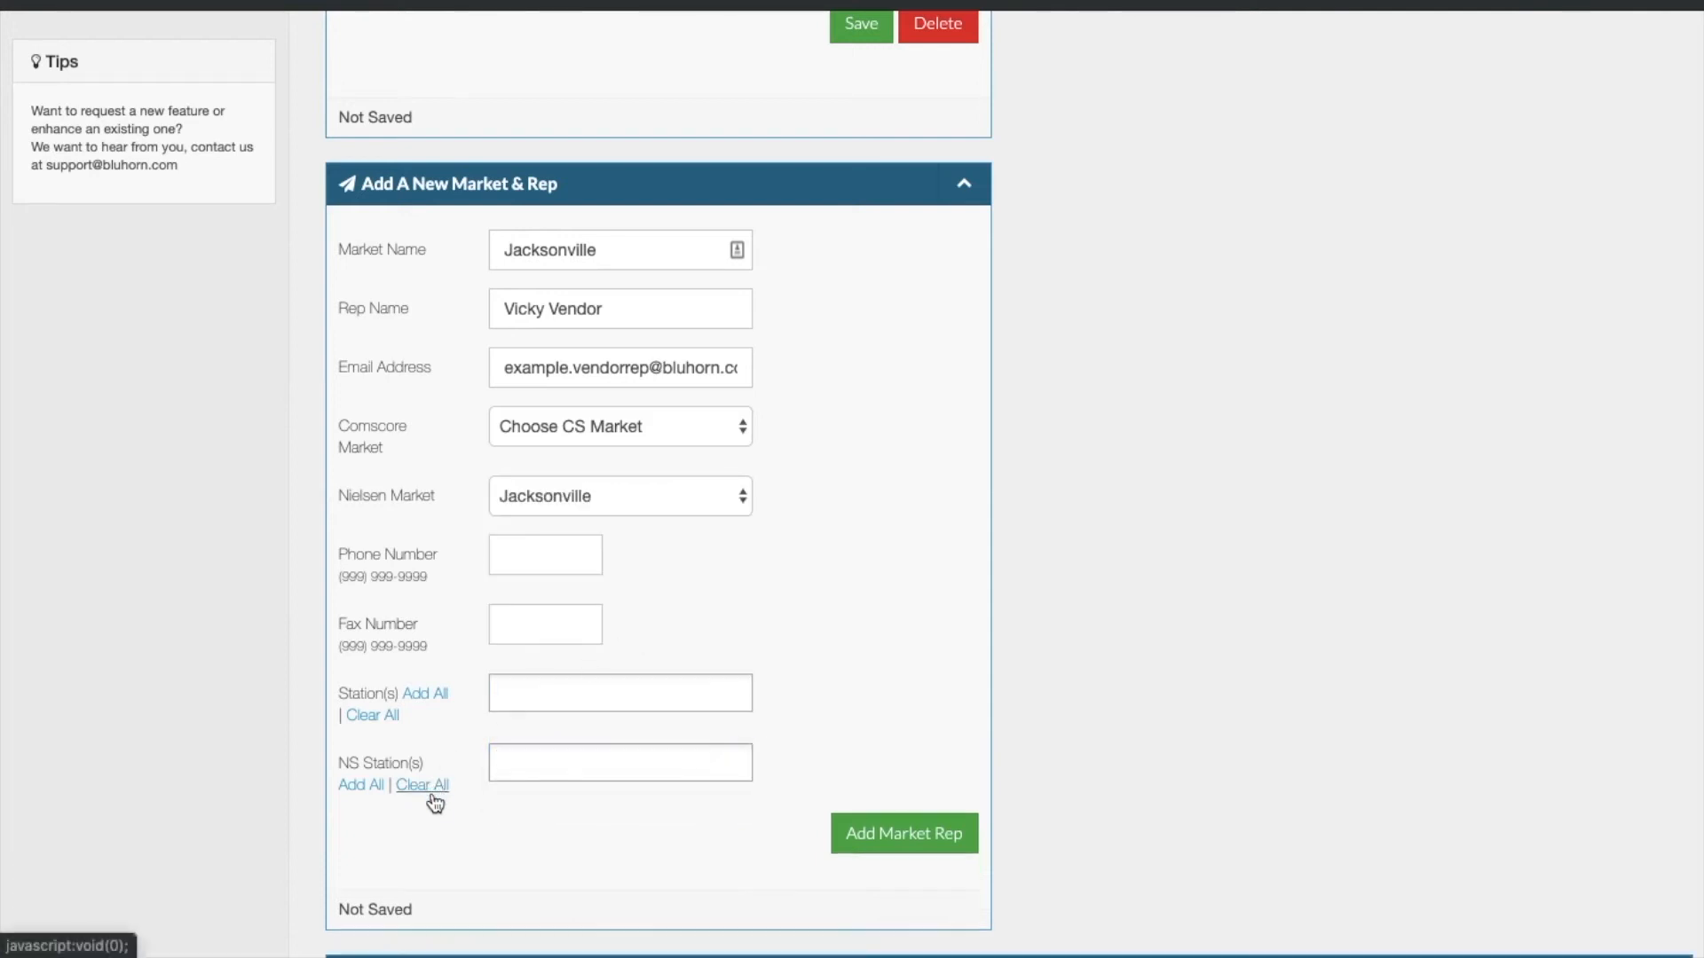
{"action": "left_click", "coordinate": [357, 789]}
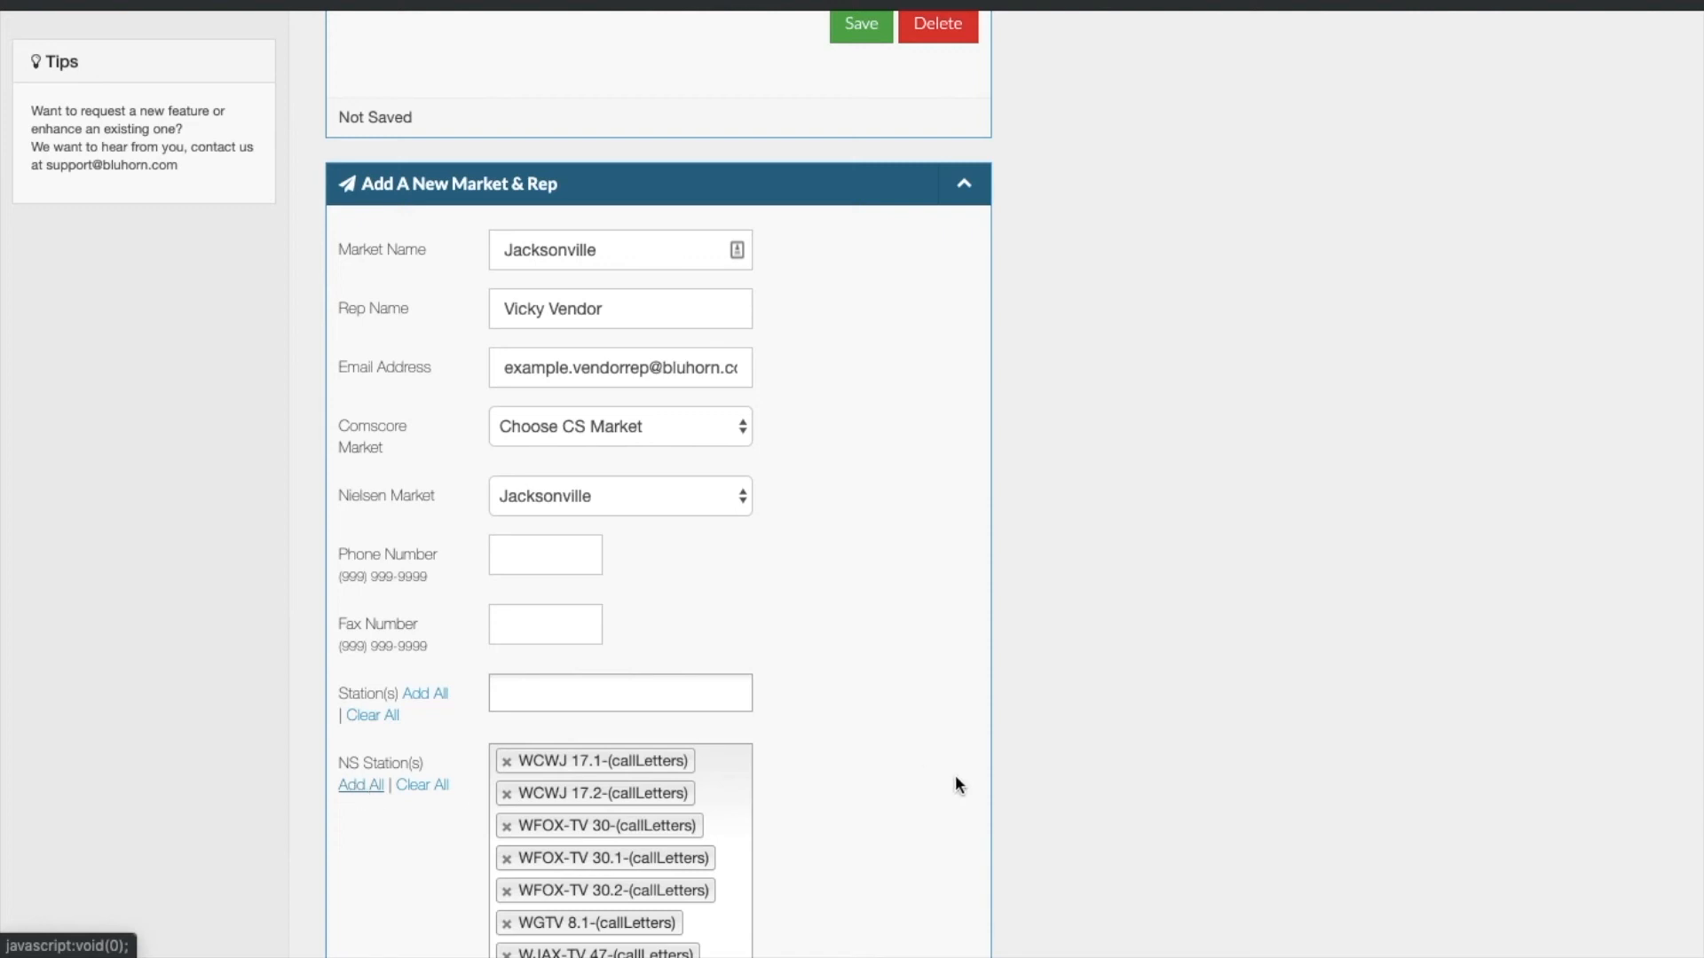
{"action": "scroll", "coordinate": [955, 781], "scroll_direction": "down", "scroll_amount": 5}
{"action": "left_click", "coordinate": [510, 428]}
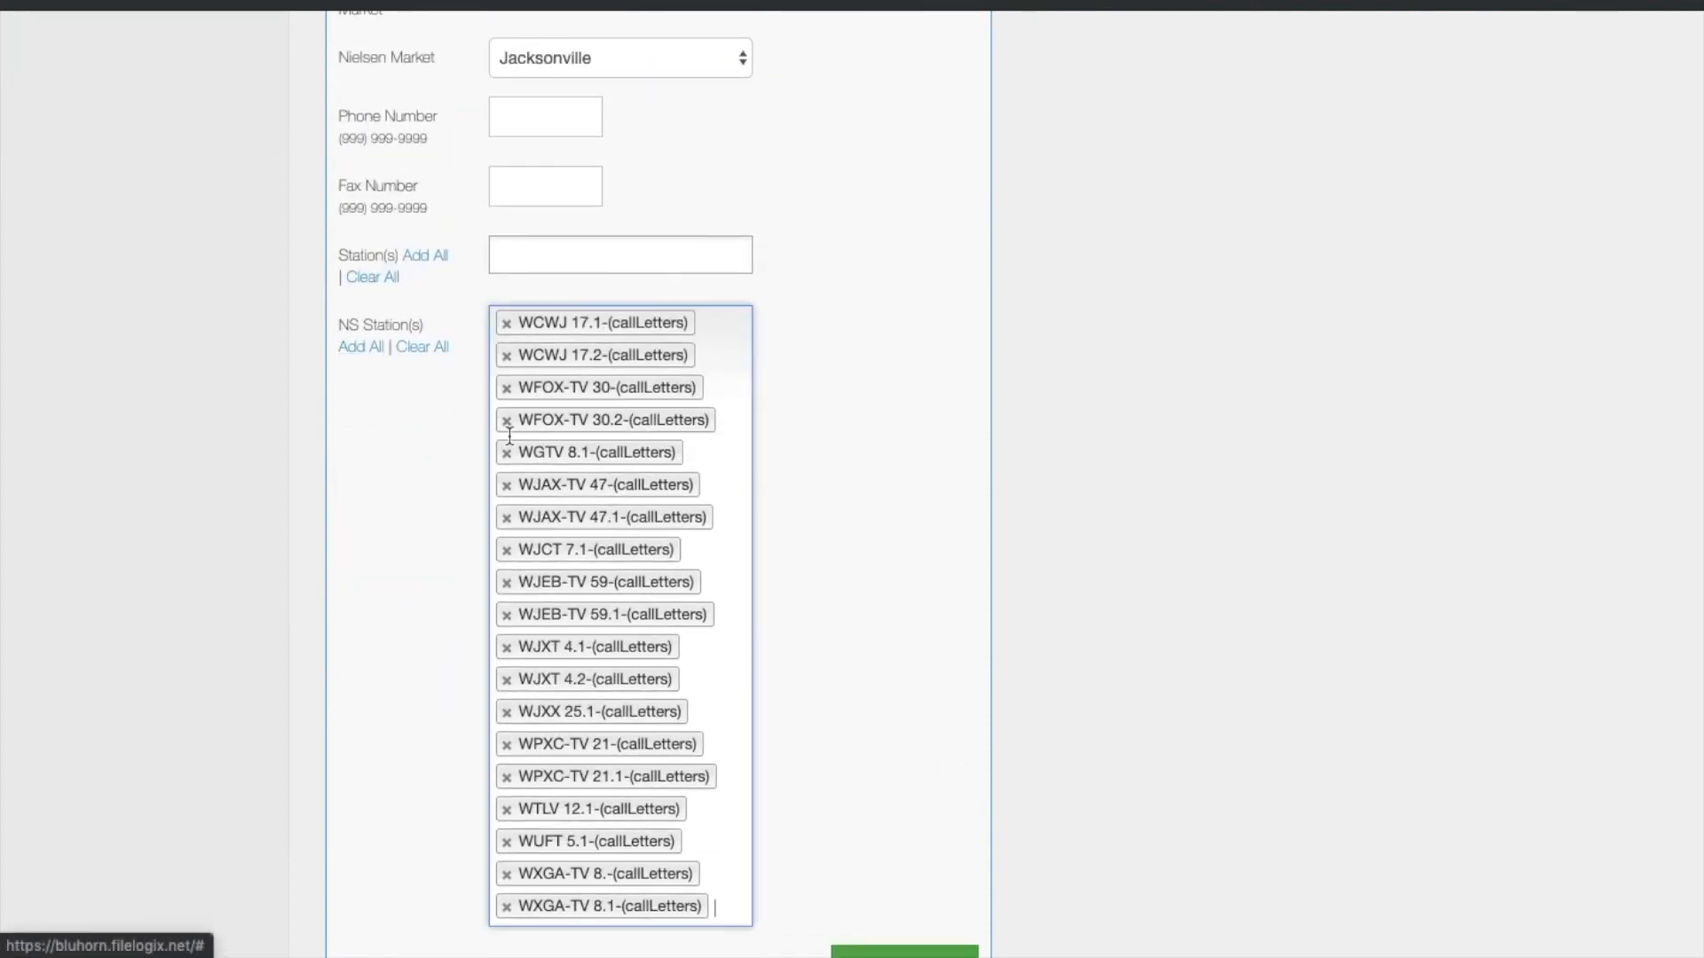
{"action": "left_click", "coordinate": [508, 457]}
{"action": "left_click", "coordinate": [509, 519]}
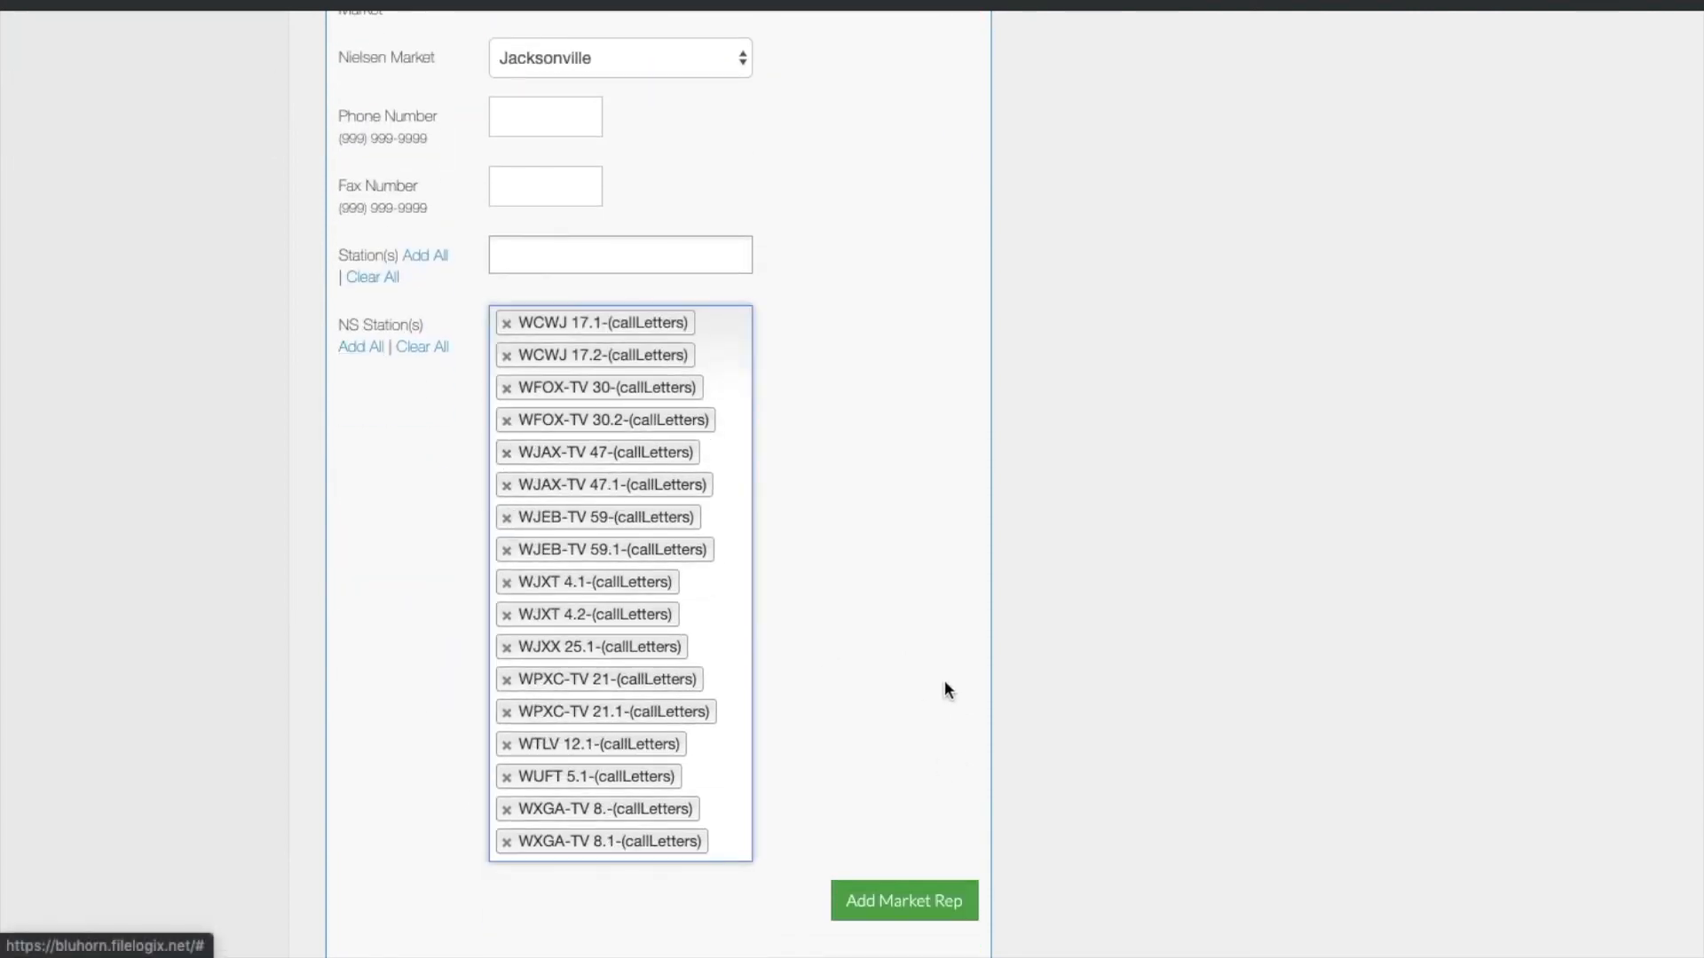
{"action": "scroll", "coordinate": [945, 683], "scroll_direction": "down", "scroll_amount": 3}
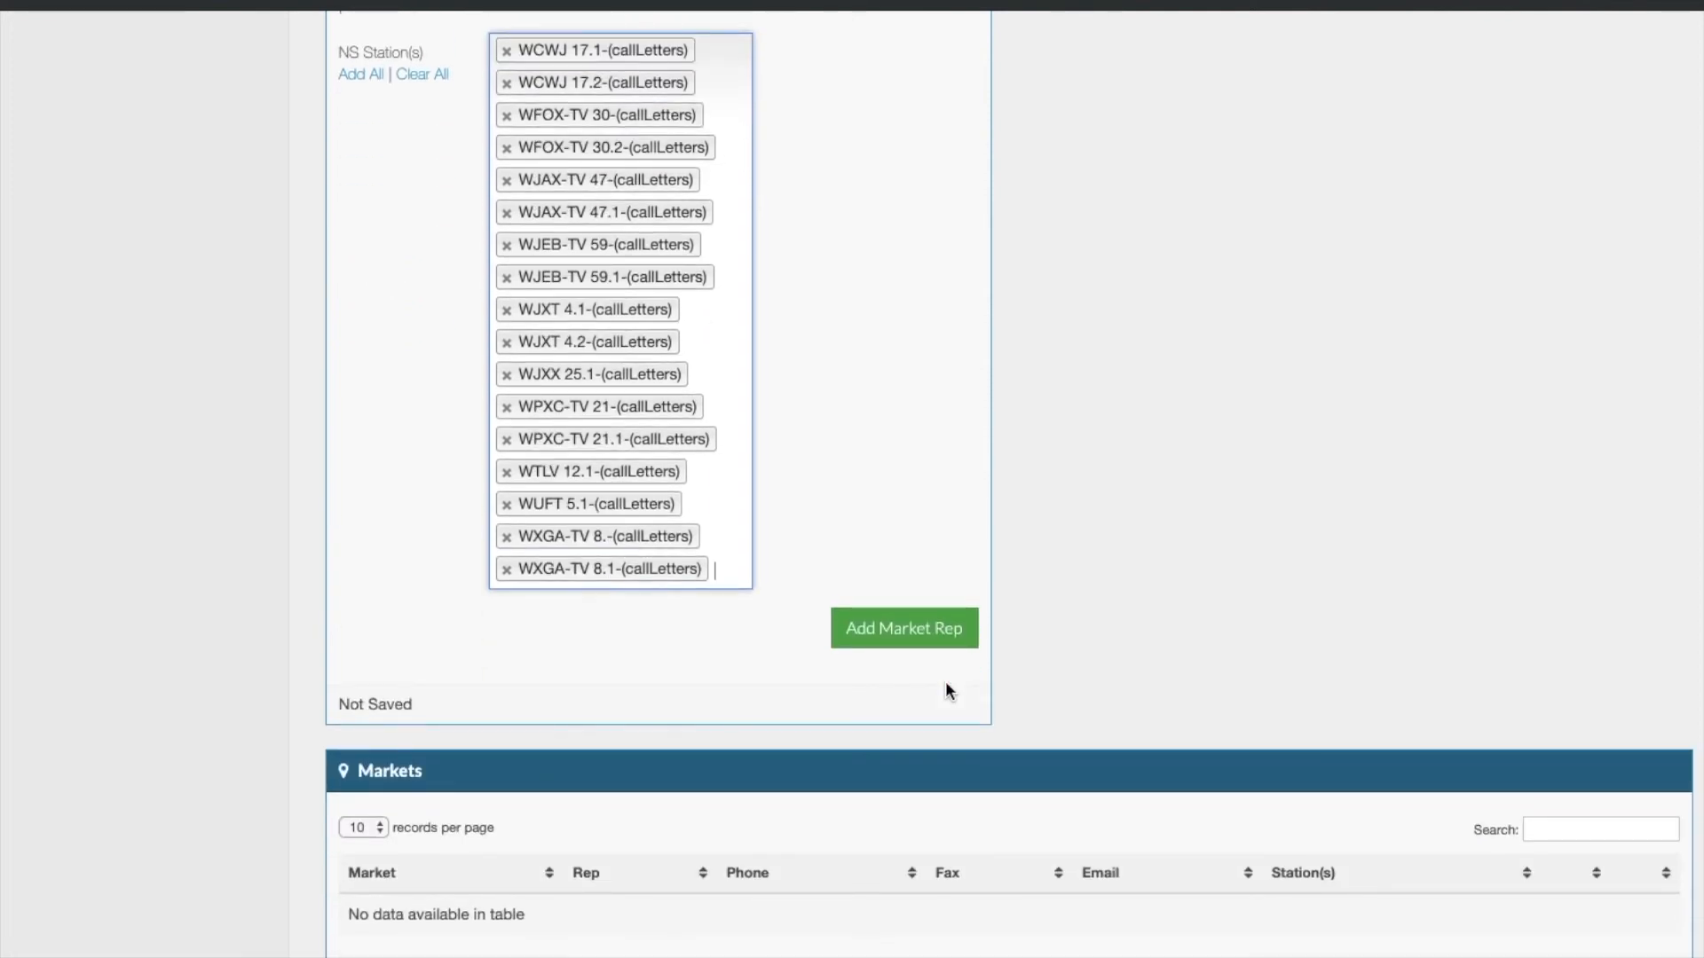
Add the Jacksonville market rep and check its row lists stations WCWJ 17.1 through WXGA-TV 8.1
{"action": "left_click", "coordinate": [931, 635]}
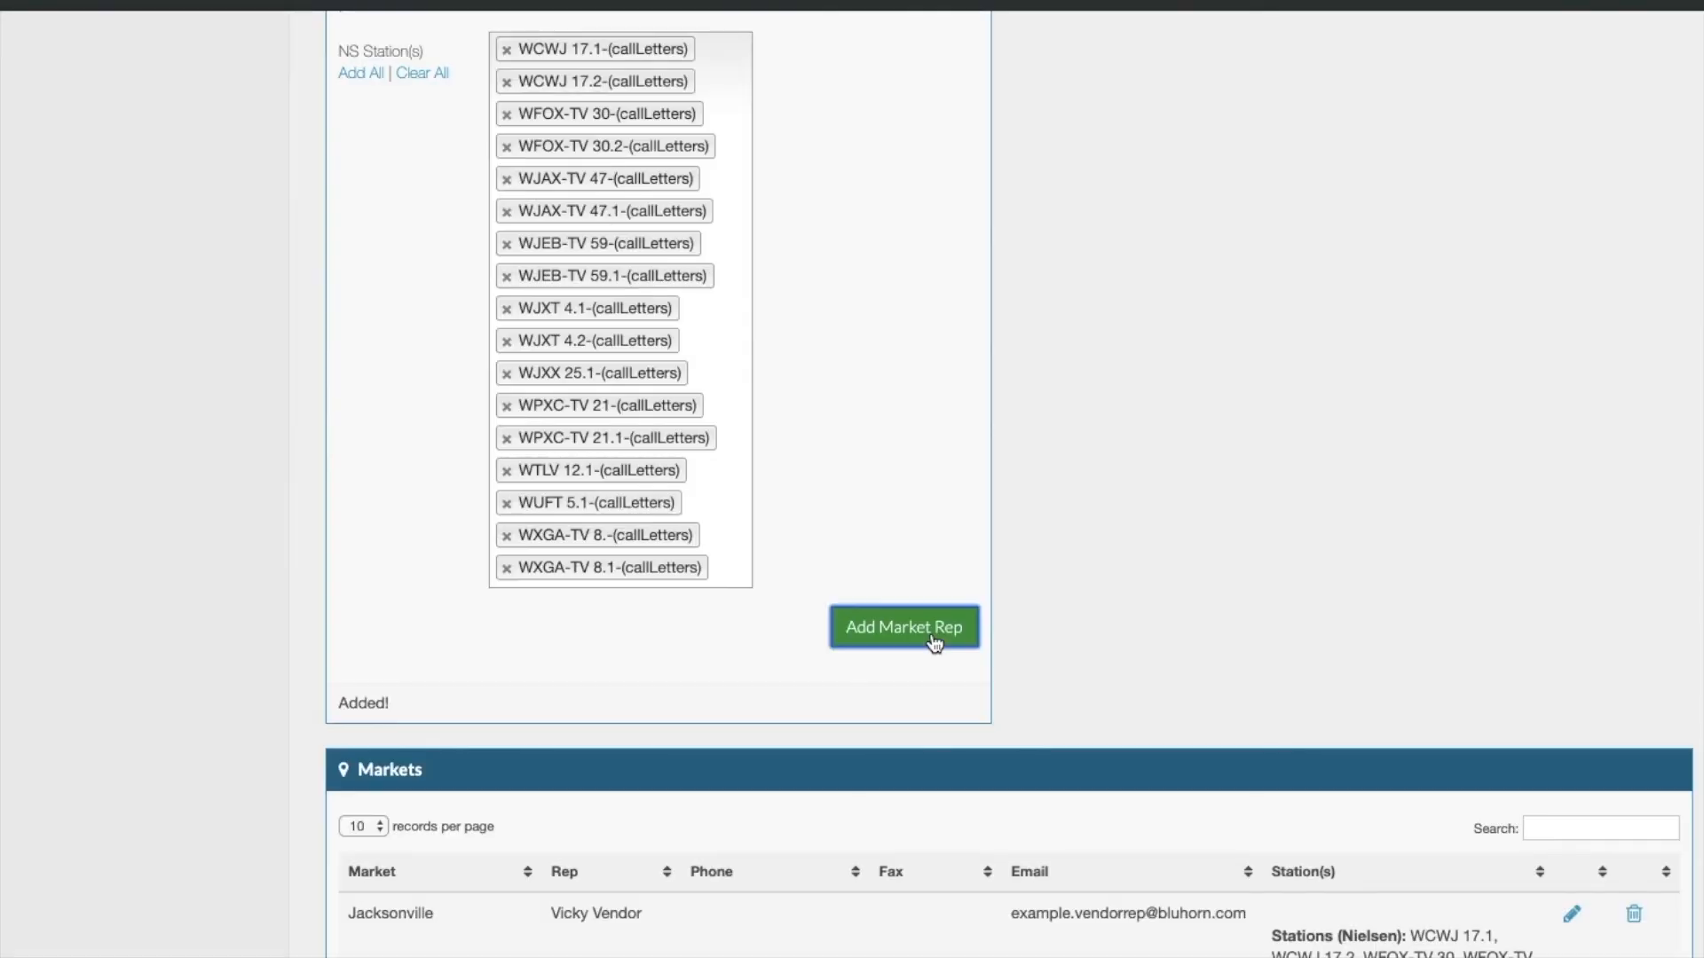
{"action": "left_click_drag", "start_coordinate": [403, 699], "coordinate": [322, 710]}
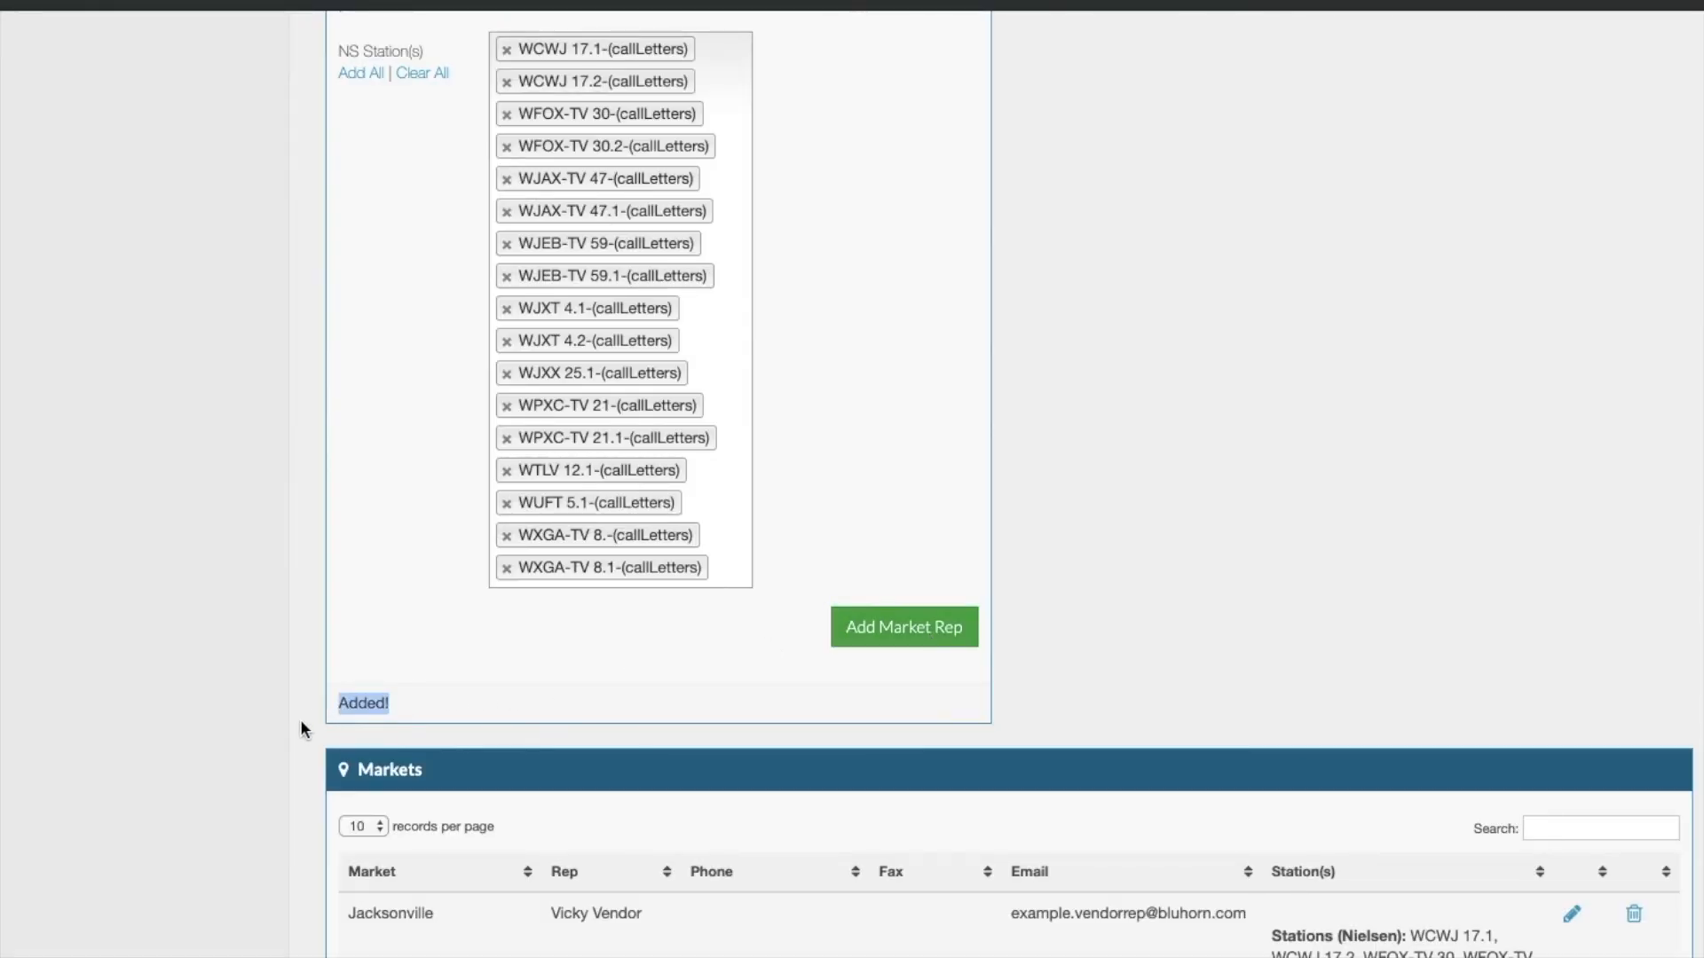
{"action": "scroll", "coordinate": [300, 719], "scroll_direction": "down", "scroll_amount": 5}
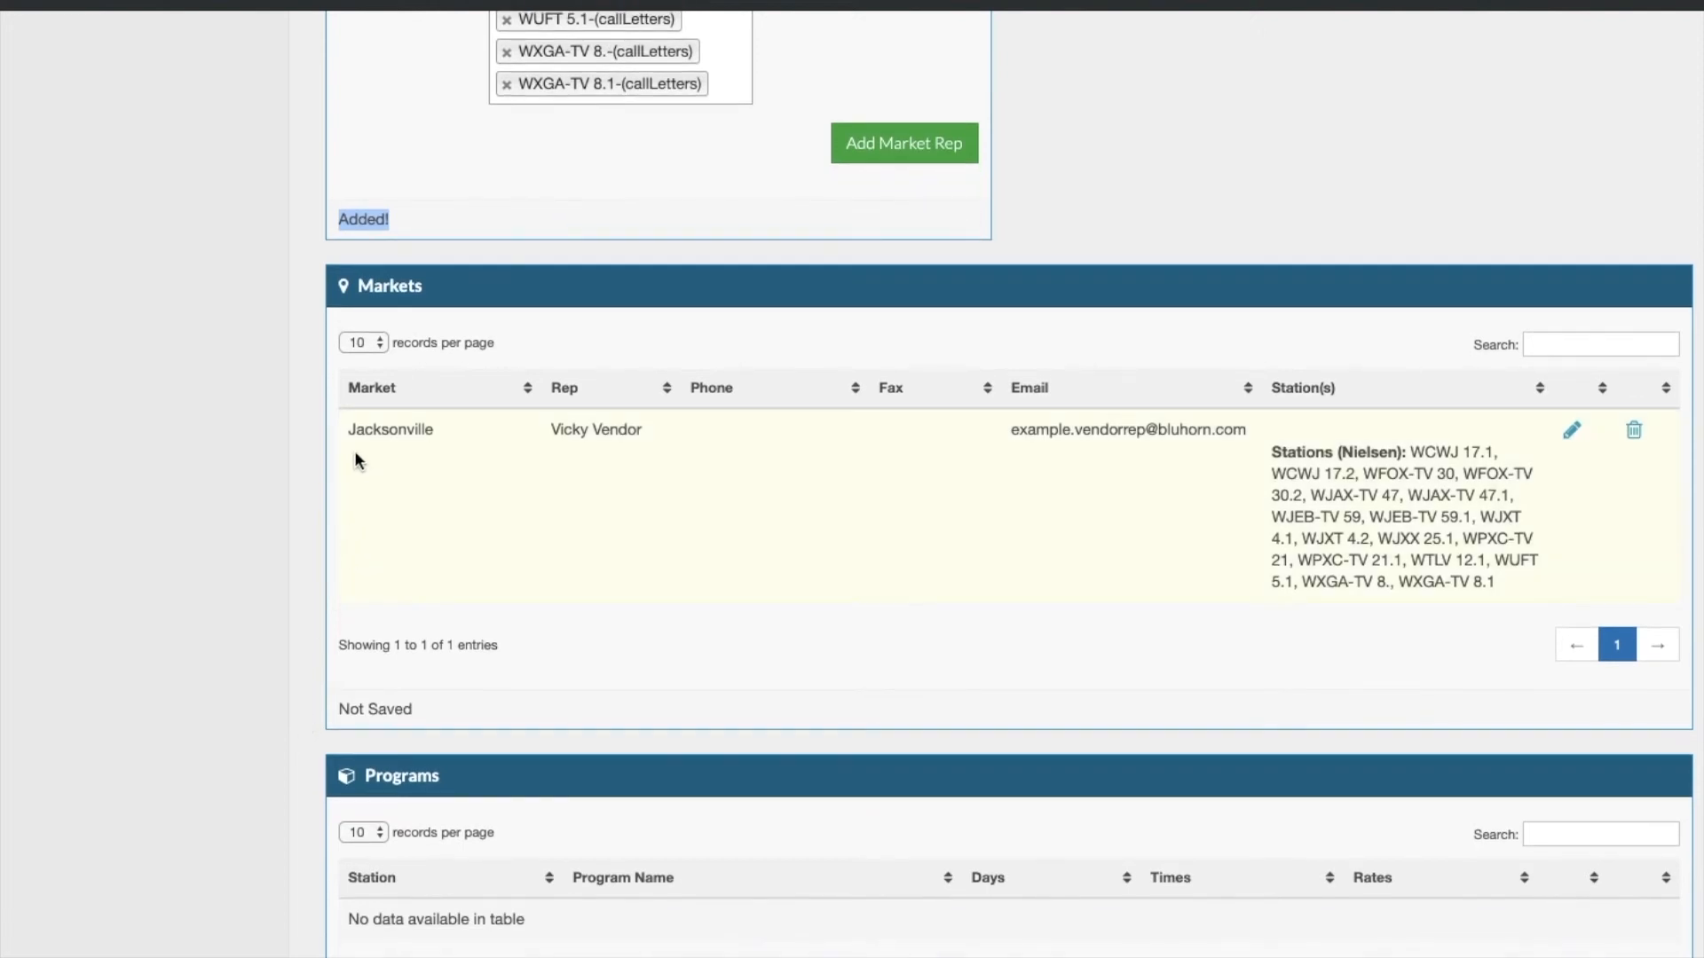
{"action": "left_click_drag", "start_coordinate": [348, 430], "coordinate": [1535, 596]}
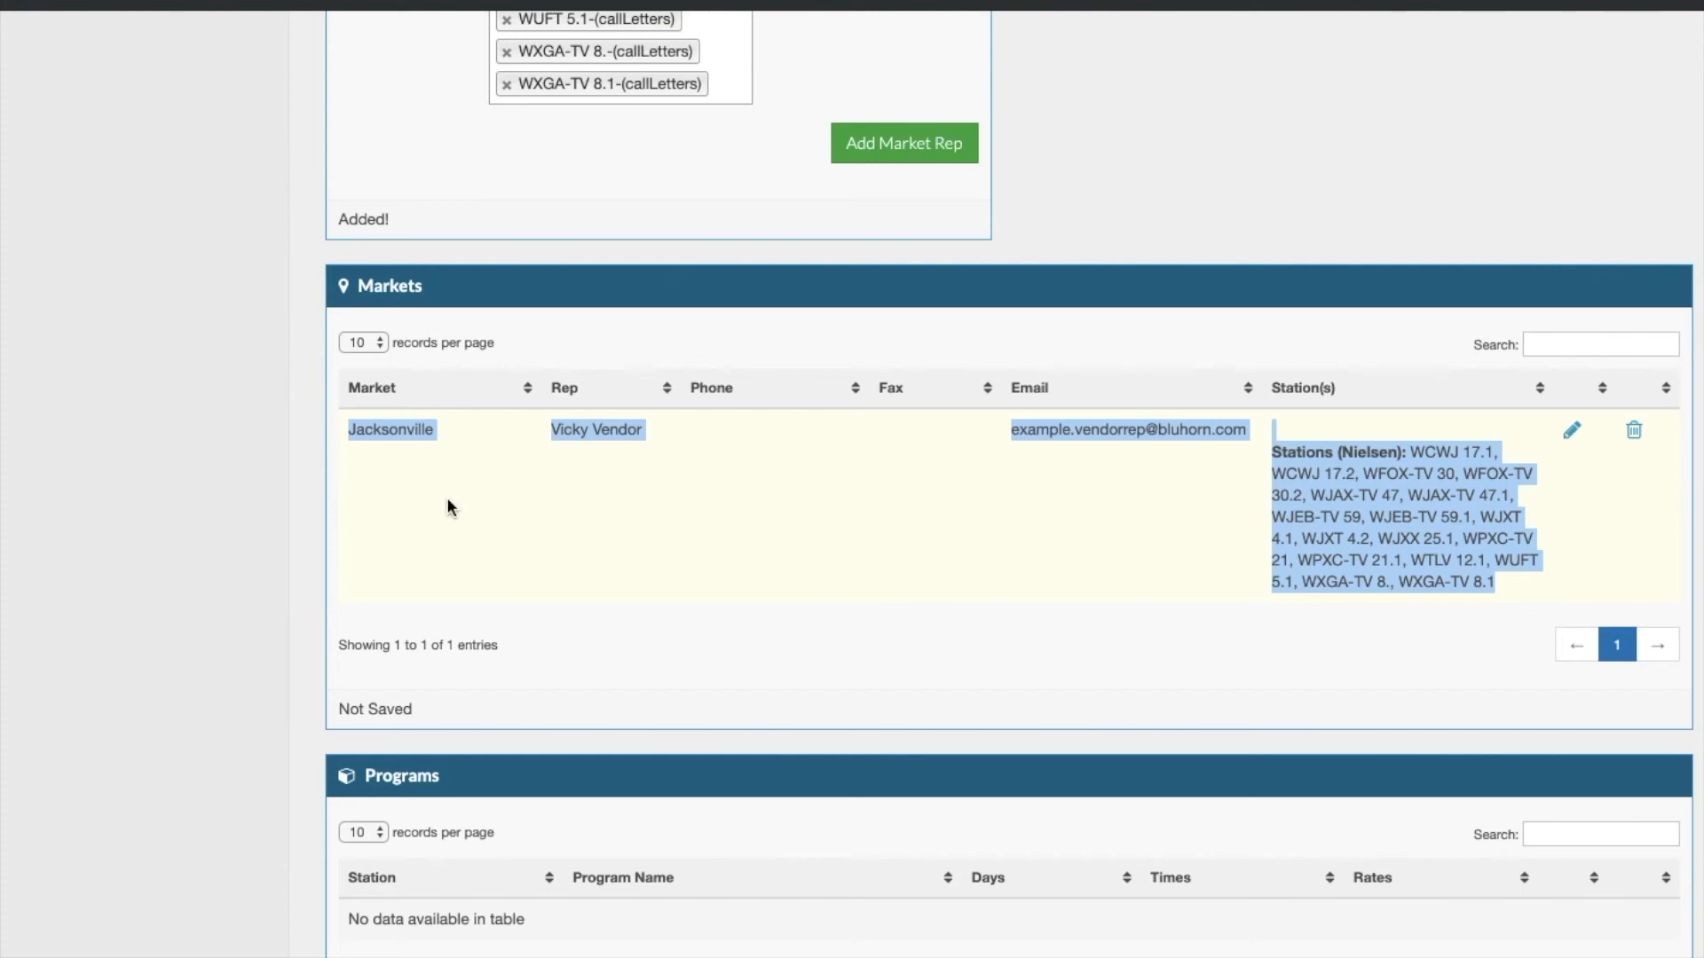
{"action": "left_click", "coordinate": [308, 479]}
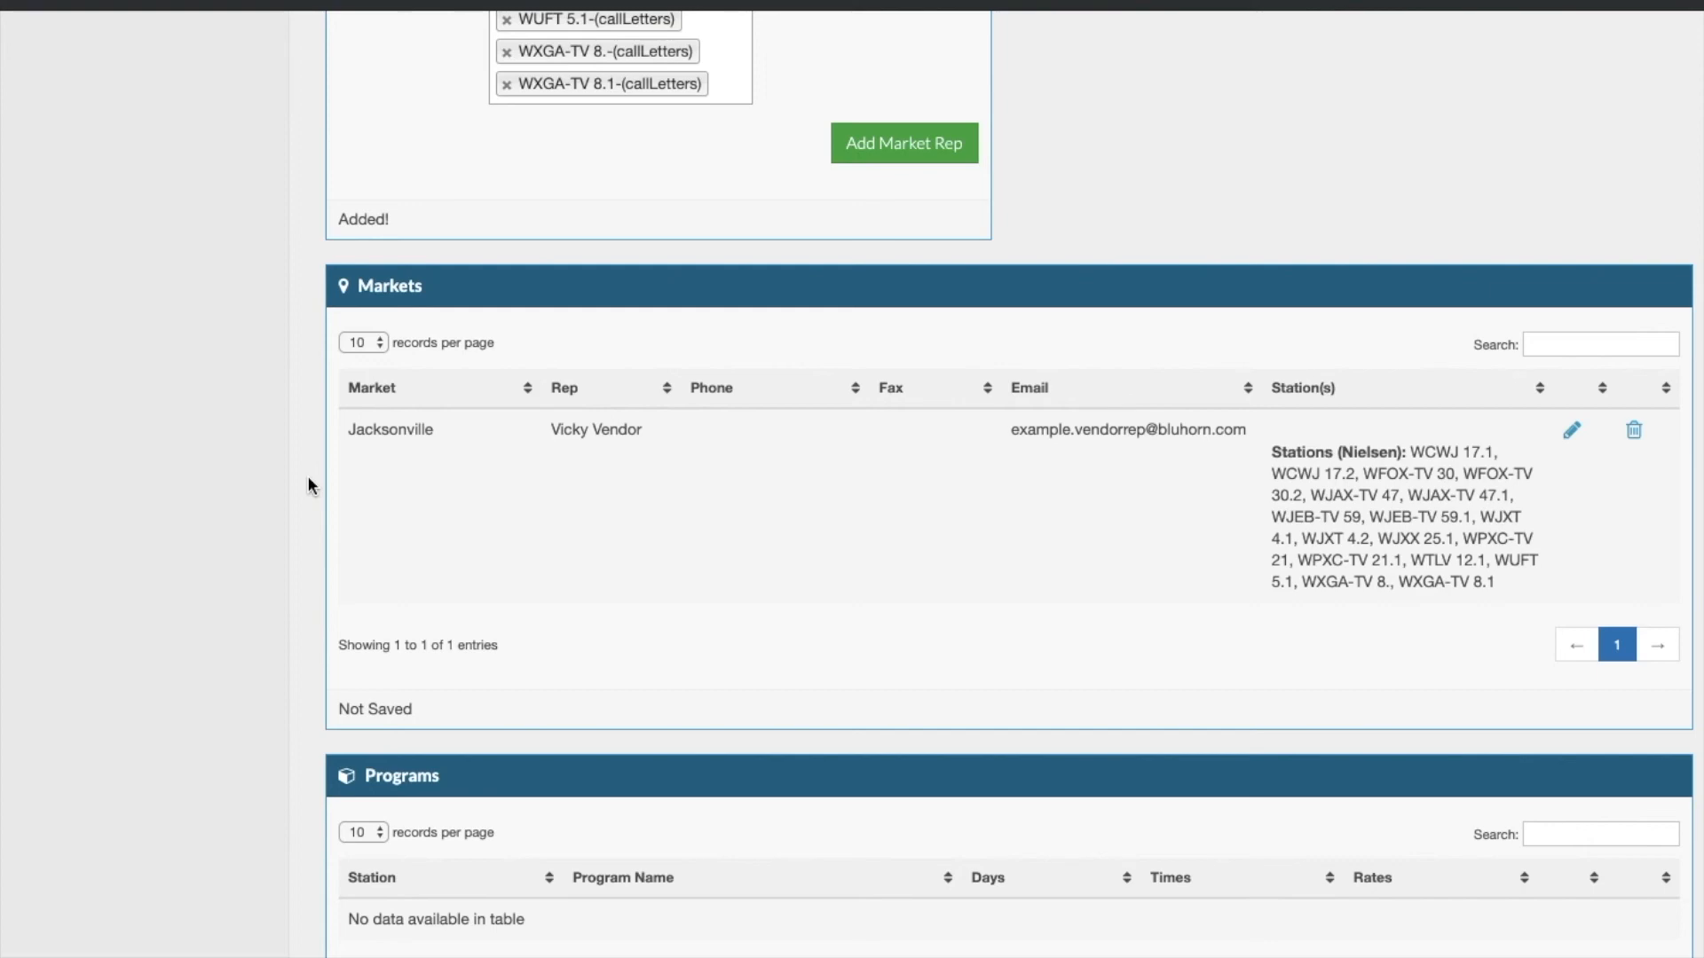
Open Example Broadcast TV Rated Vendor for editing from the full vendor list
{"action": "scroll", "coordinate": [307, 476], "scroll_direction": "up", "scroll_amount": 15}
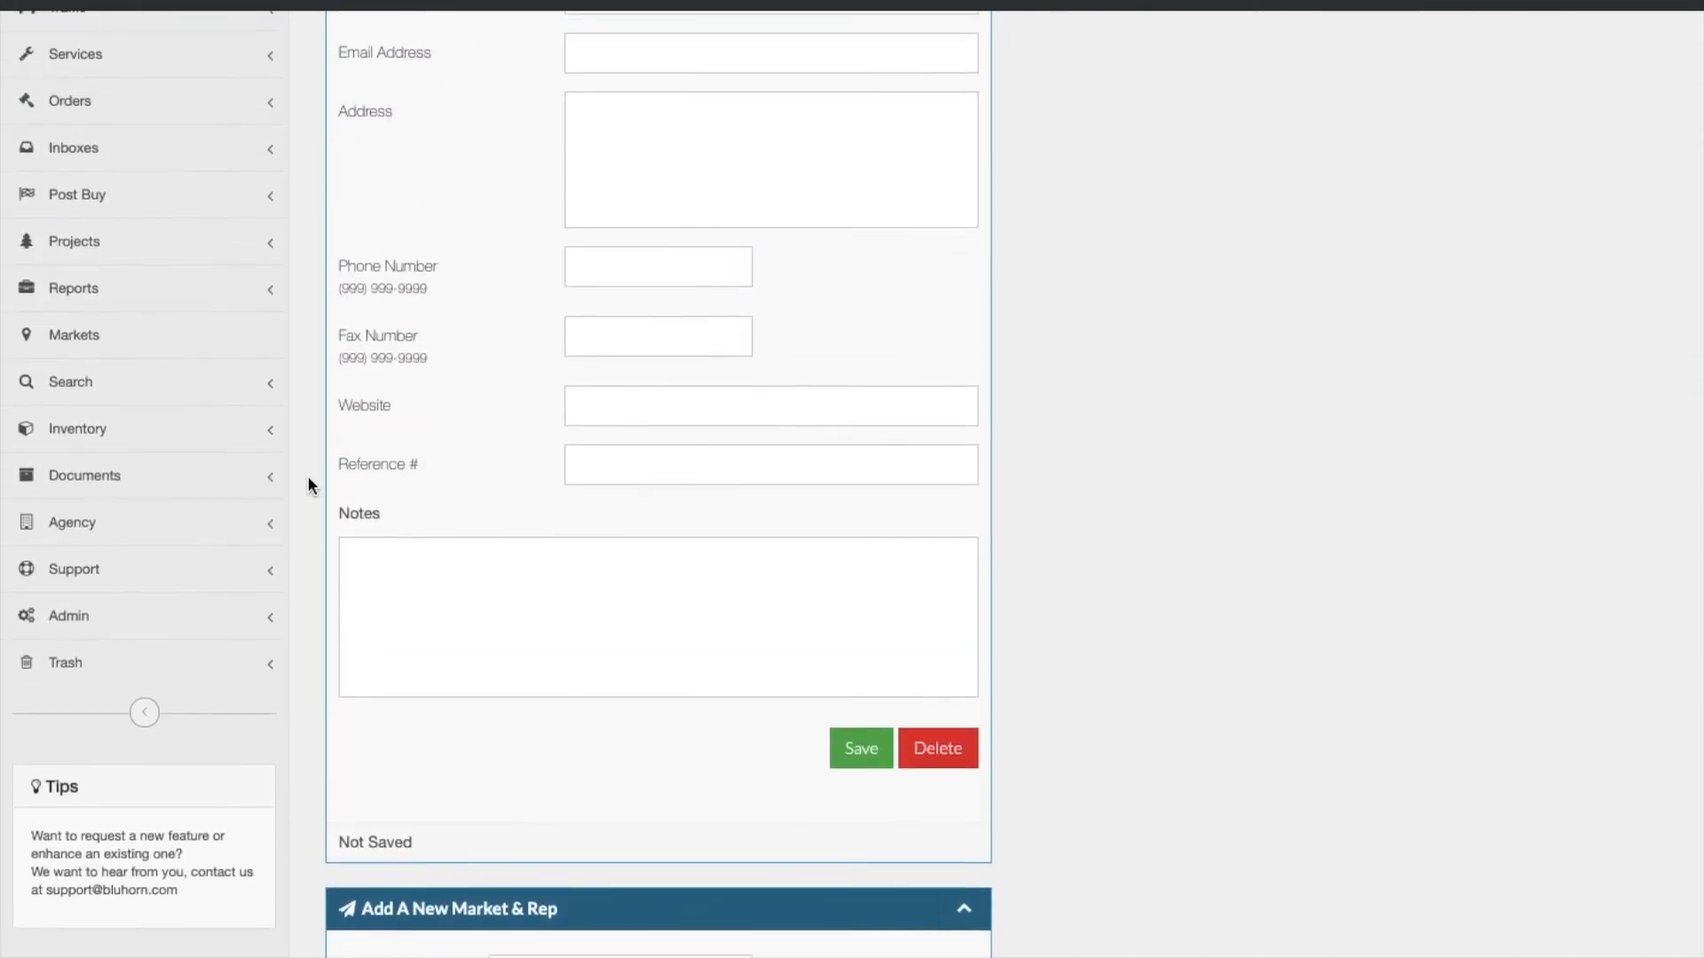
{"action": "scroll", "coordinate": [307, 475], "scroll_direction": "up", "scroll_amount": 4}
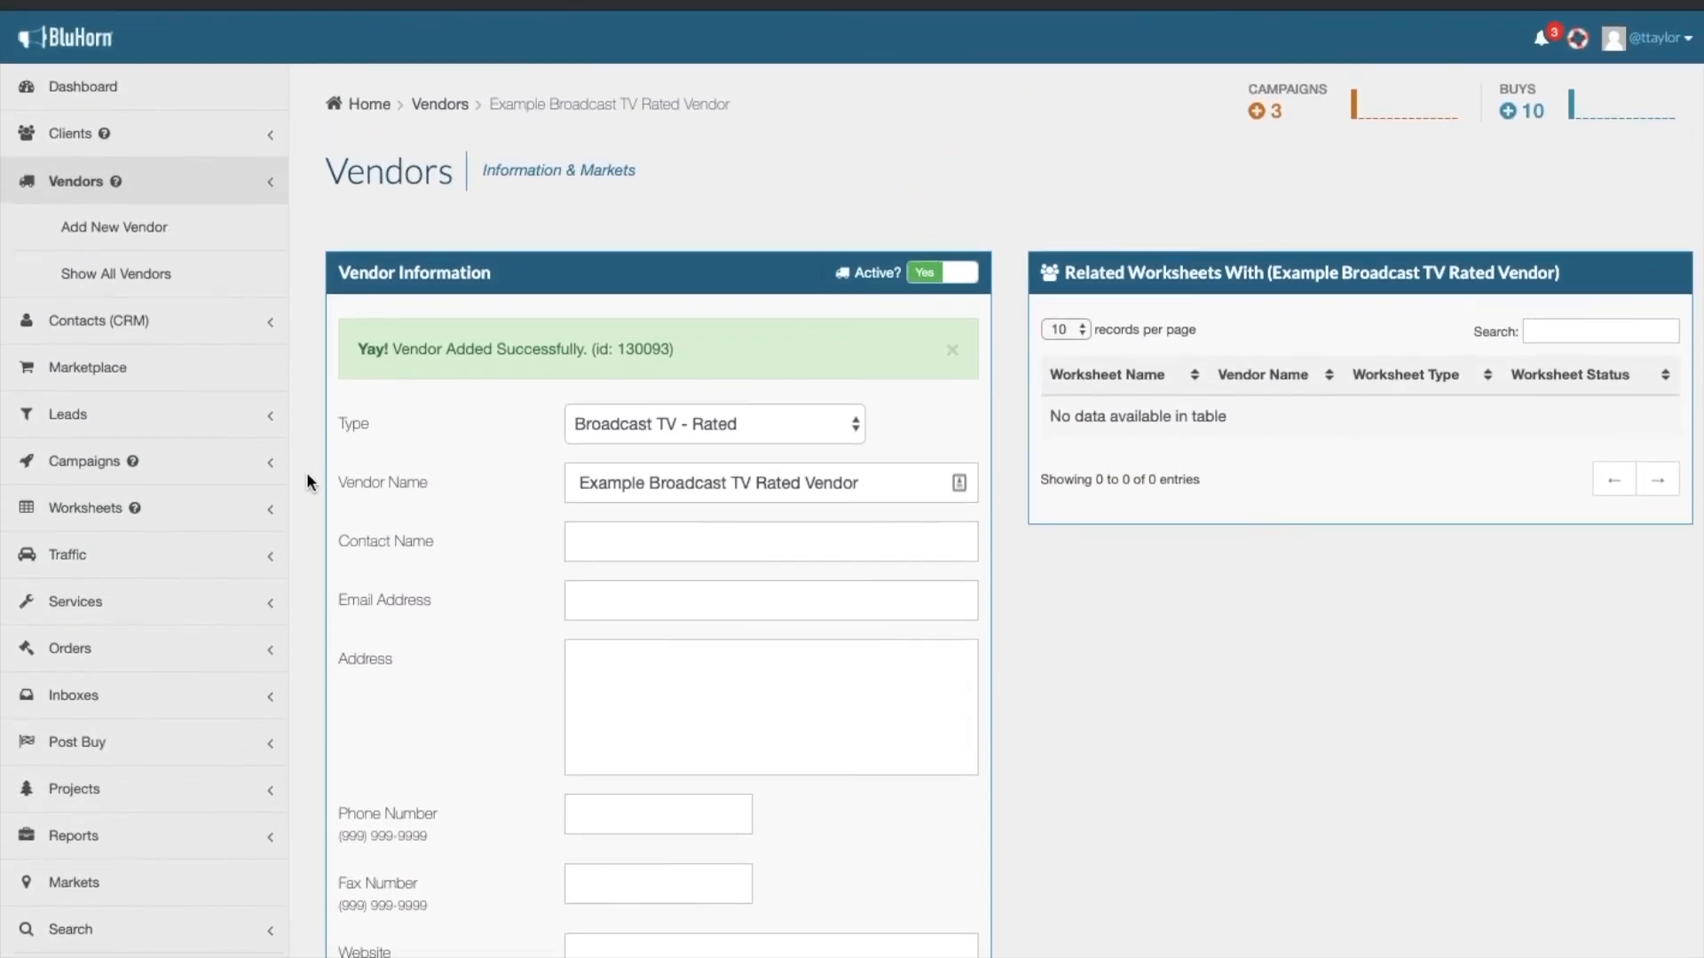
{"action": "left_click", "coordinate": [153, 277]}
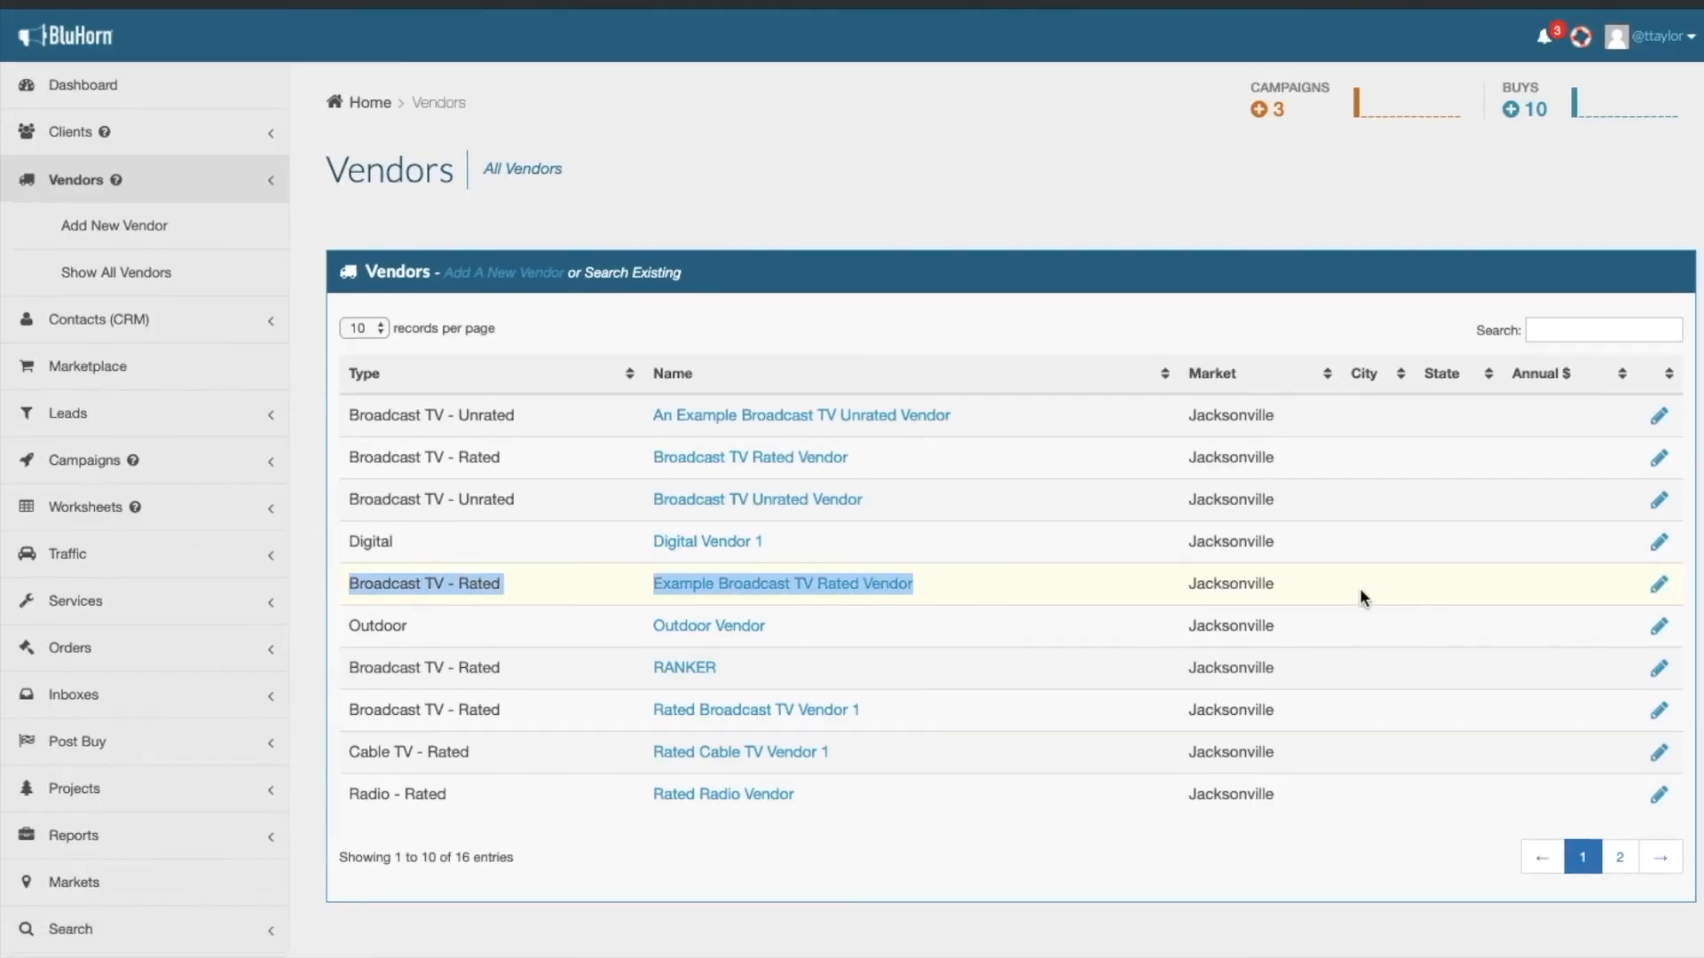
{"action": "left_click", "coordinate": [1647, 586]}
Complete the address as '123 Main ST, City, State ZIP' and save the vendor
{"action": "type", "text": "ZIP"}
{"action": "scroll", "coordinate": [1118, 704], "scroll_direction": "down", "scroll_amount": 10}
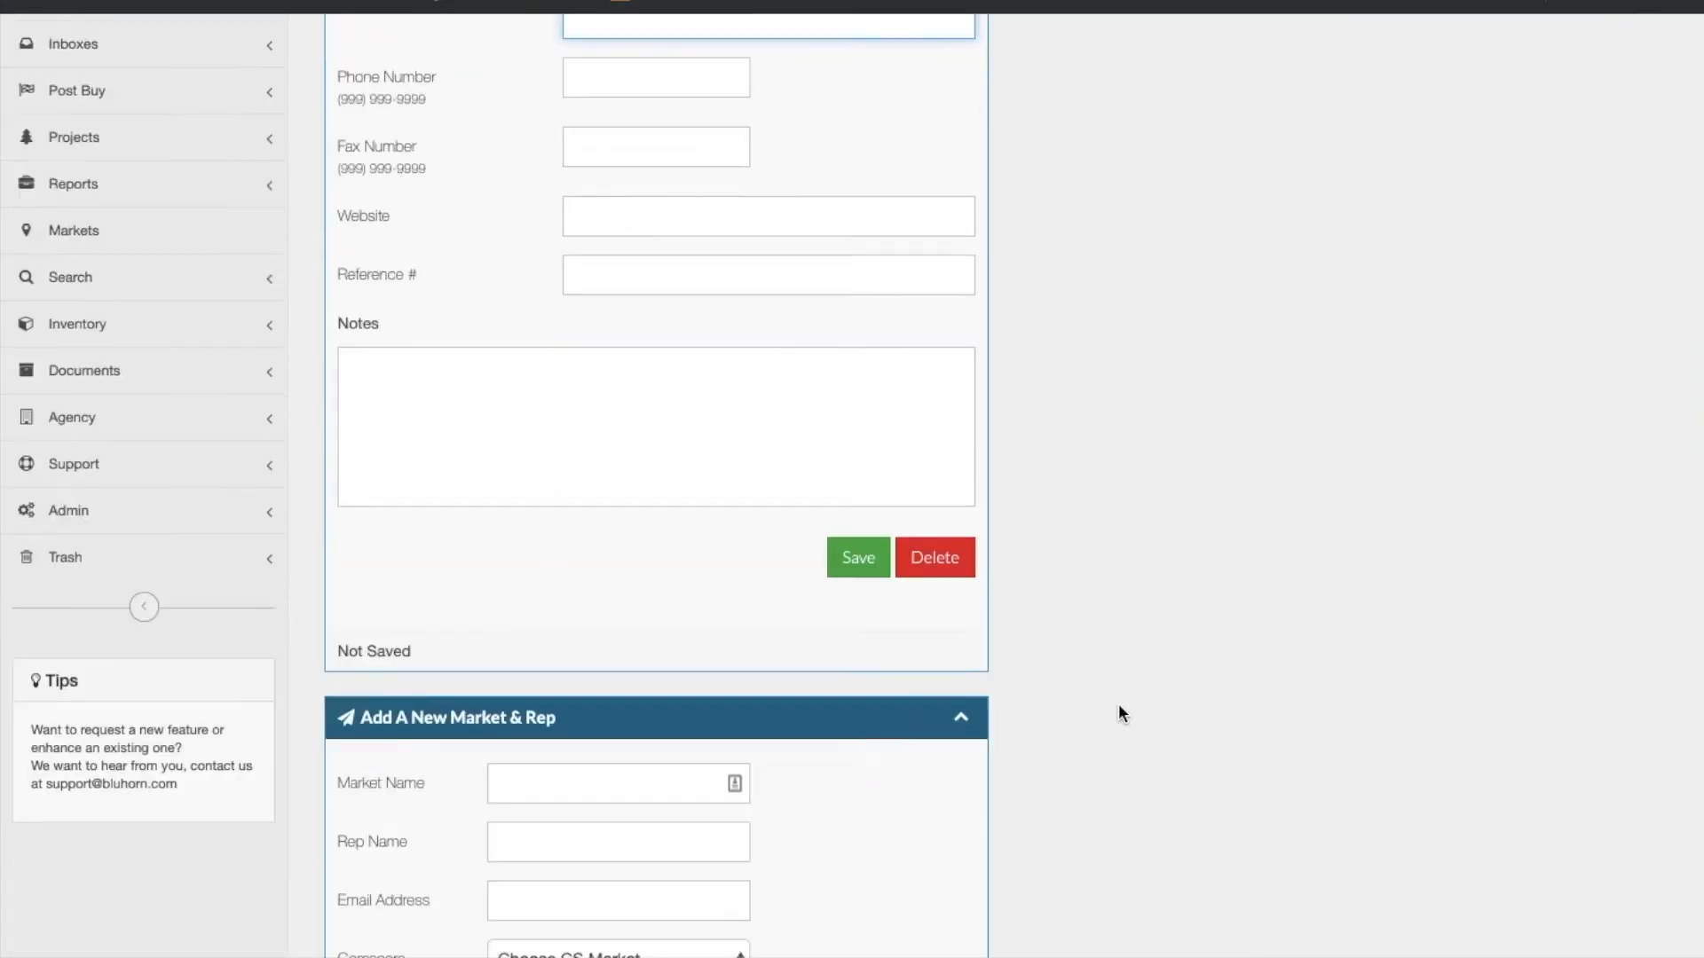
{"action": "left_click", "coordinate": [858, 122]}
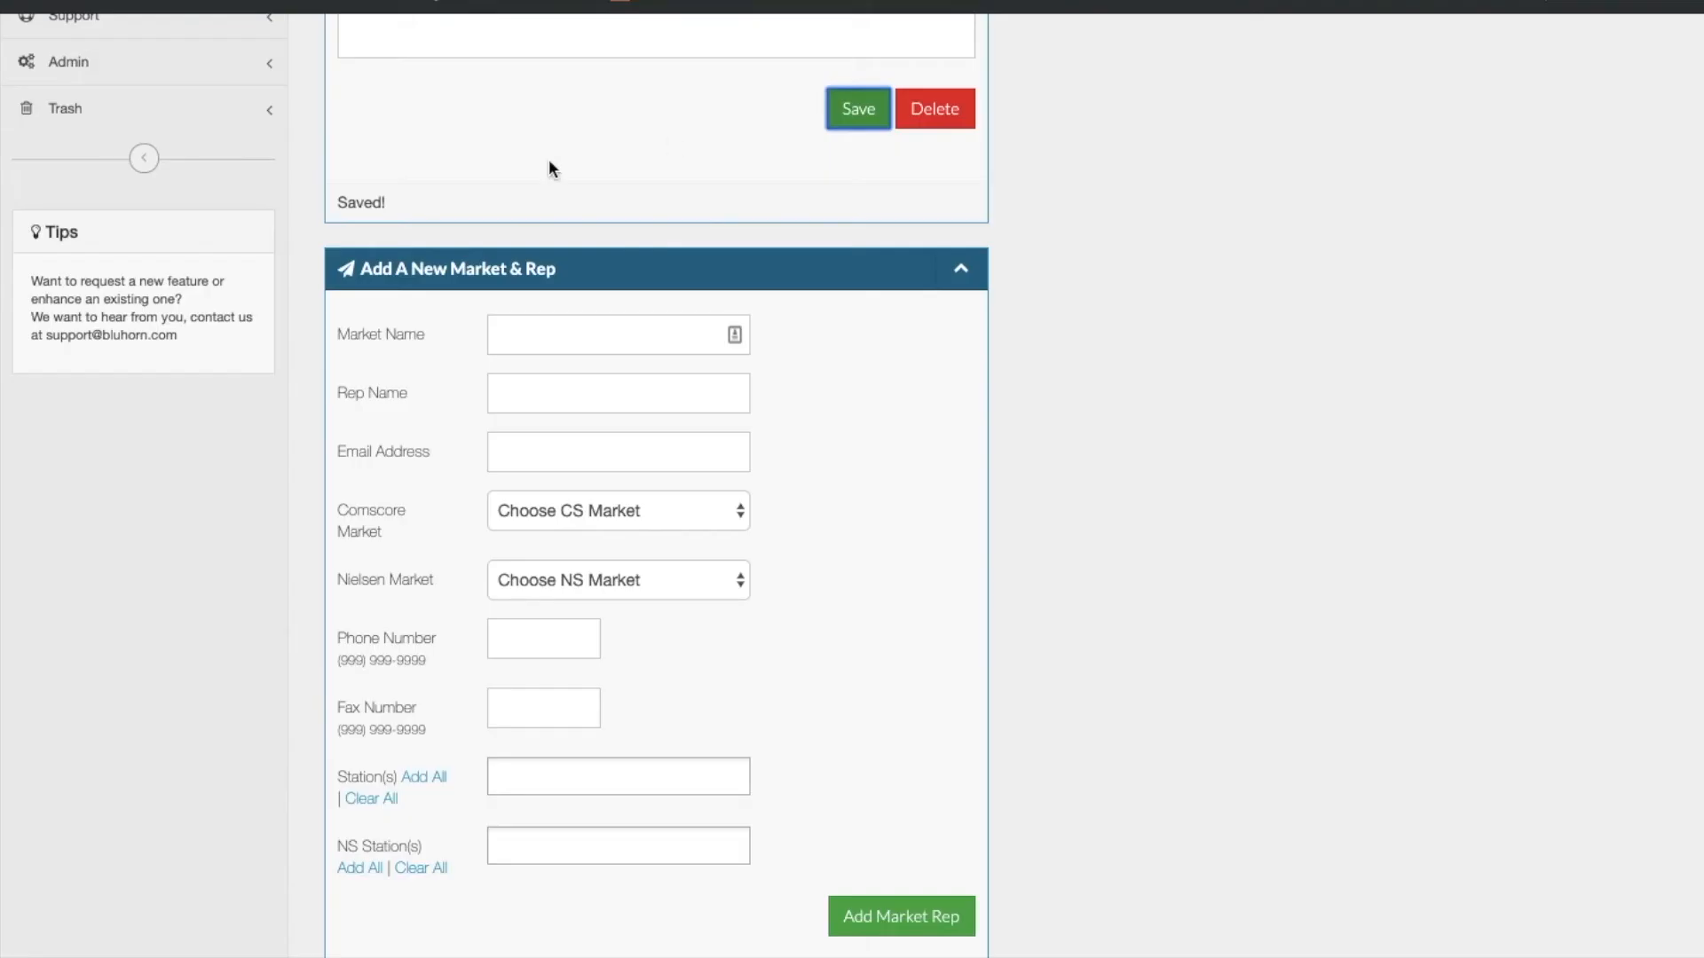
{"action": "left_click_drag", "start_coordinate": [395, 203], "coordinate": [314, 212]}
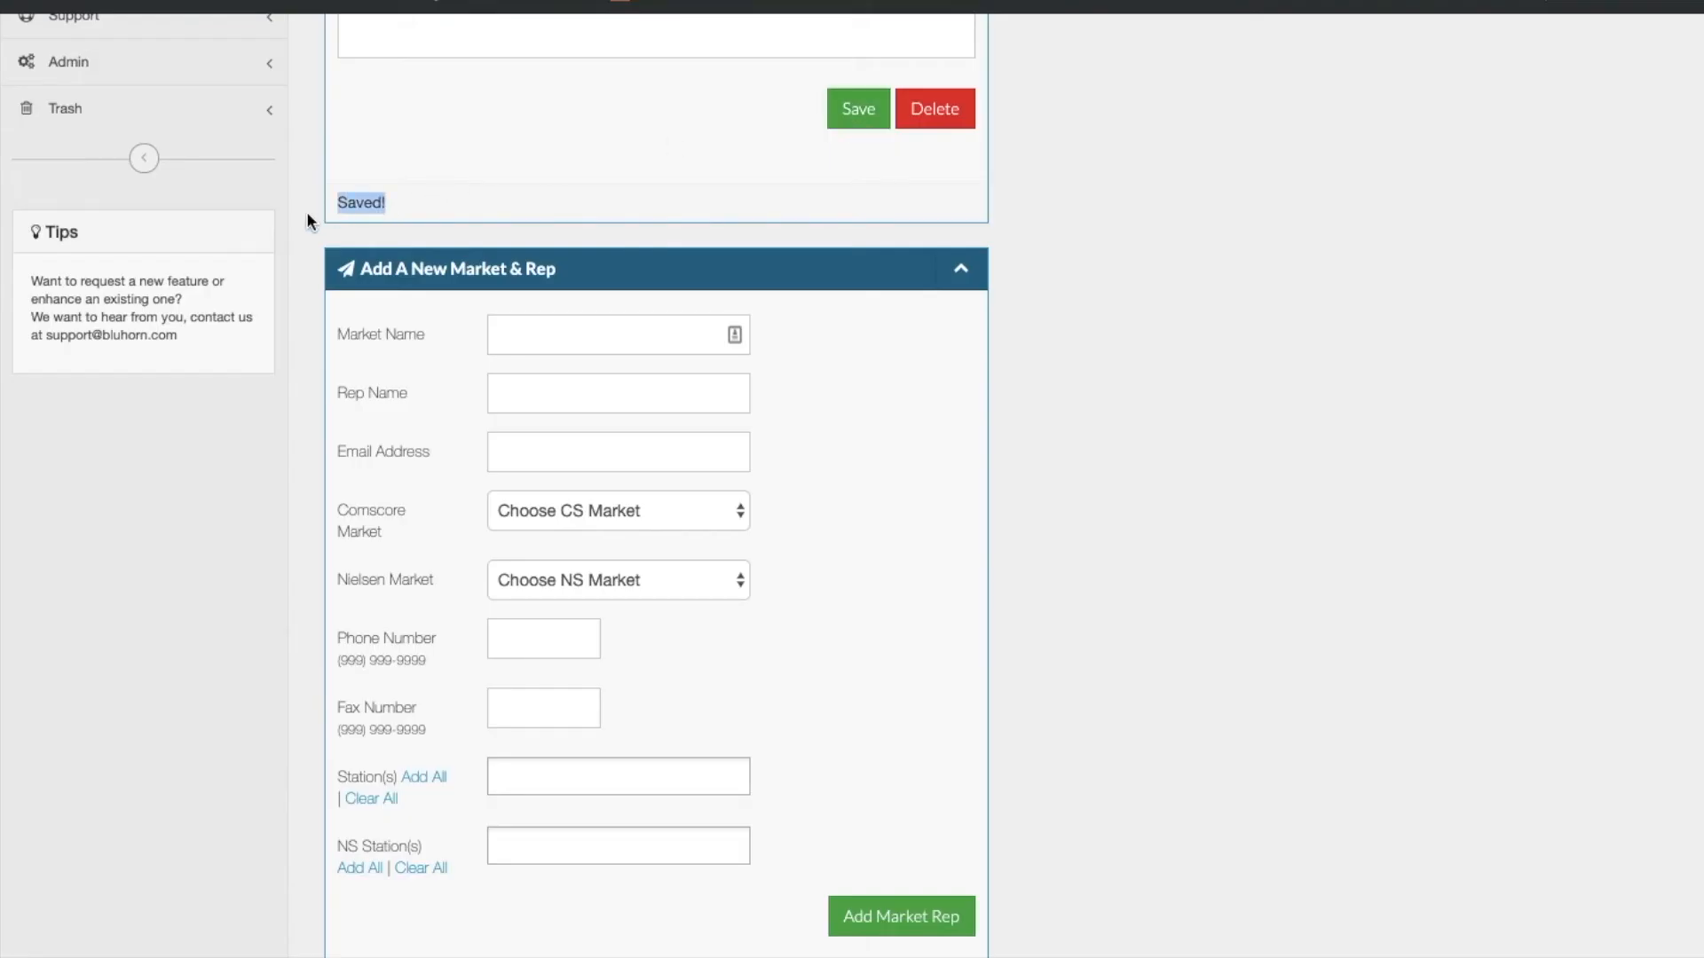
{"action": "scroll", "coordinate": [307, 218], "scroll_direction": "up", "scroll_amount": 10}
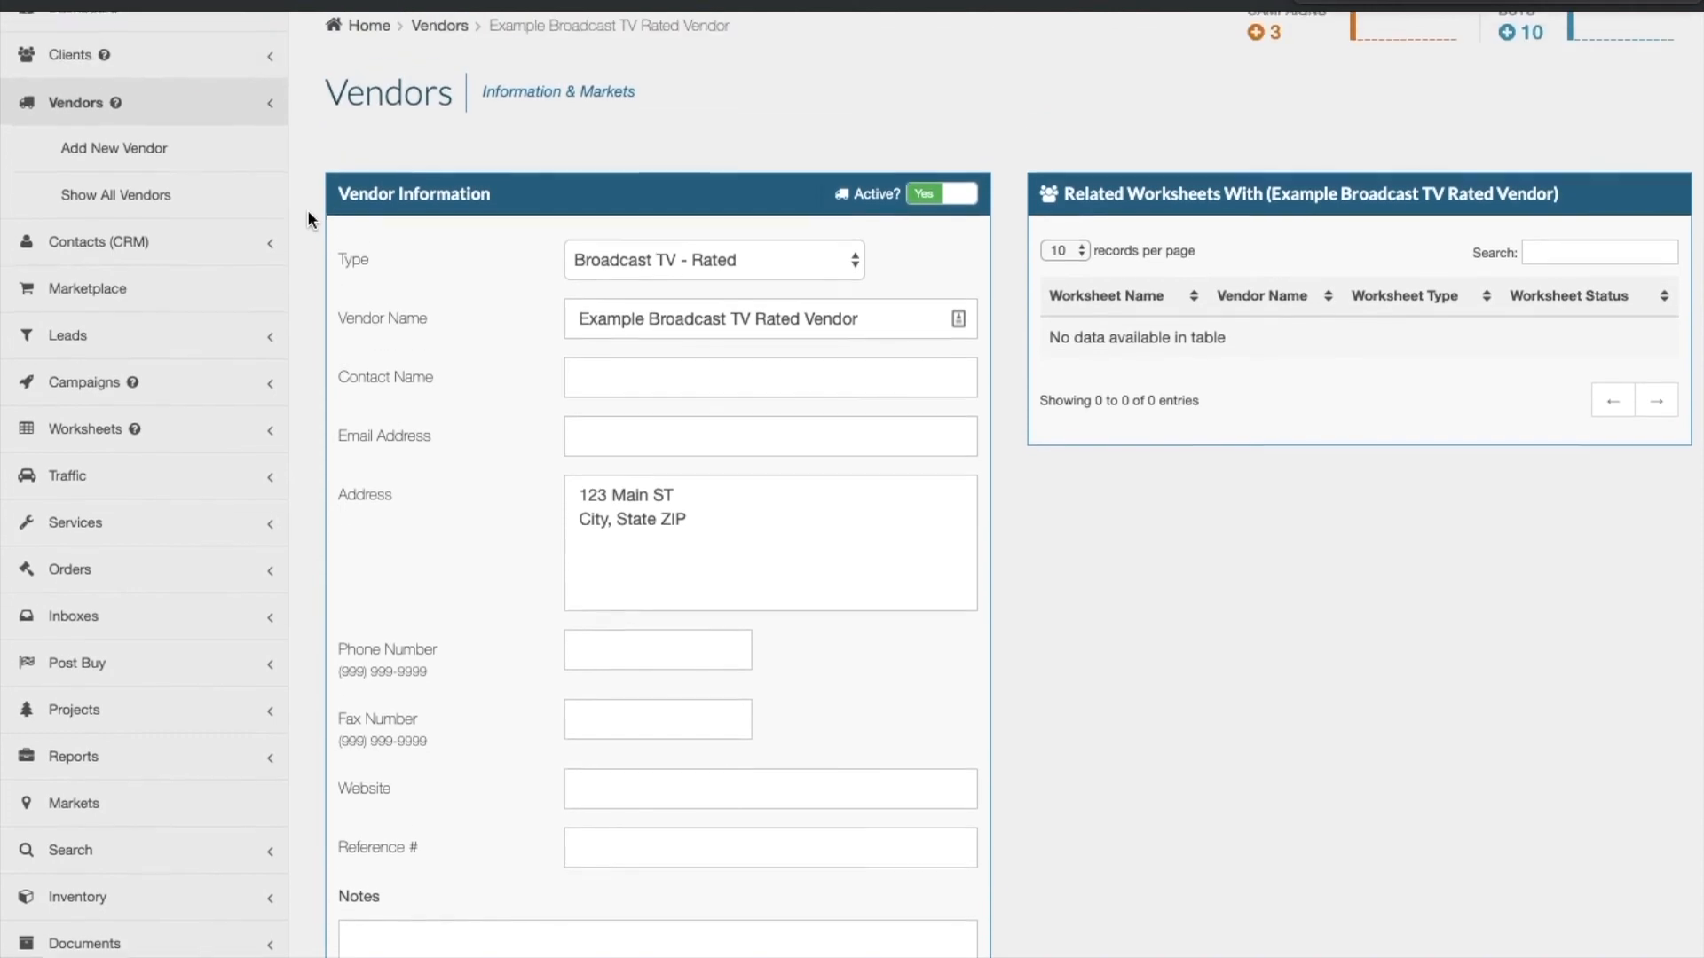
{"action": "scroll", "coordinate": [307, 219], "scroll_direction": "up", "scroll_amount": 1}
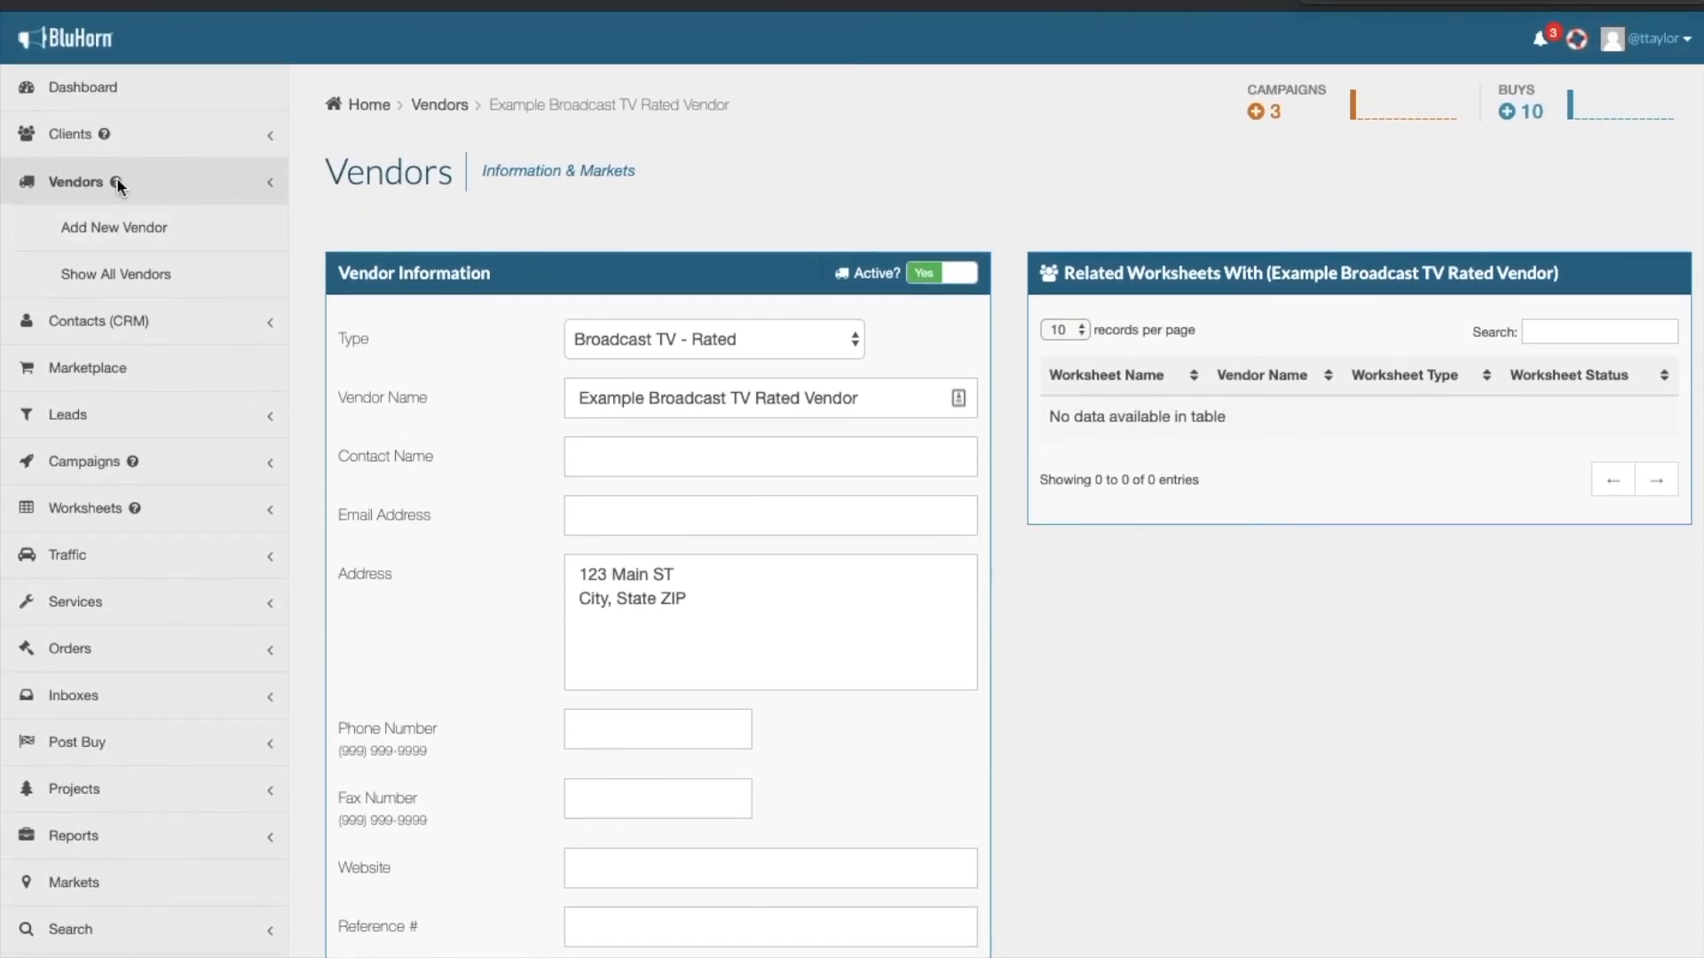